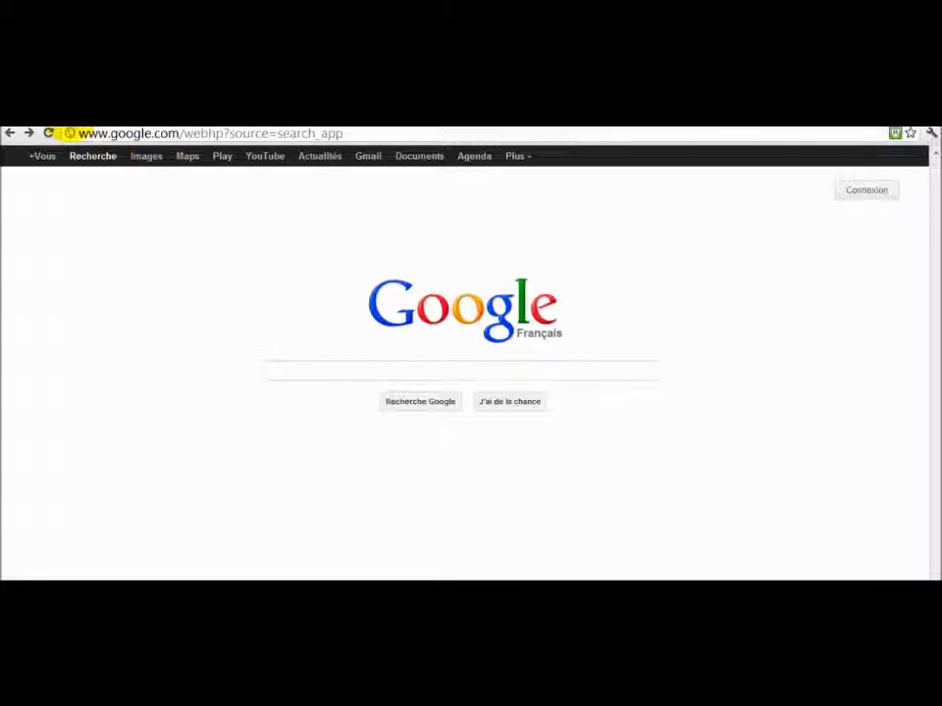
# Load the Organo Gold French-Canadian home page at cafedore.organogold.com/r/CA/FR/.
pyautogui.click(67, 132)
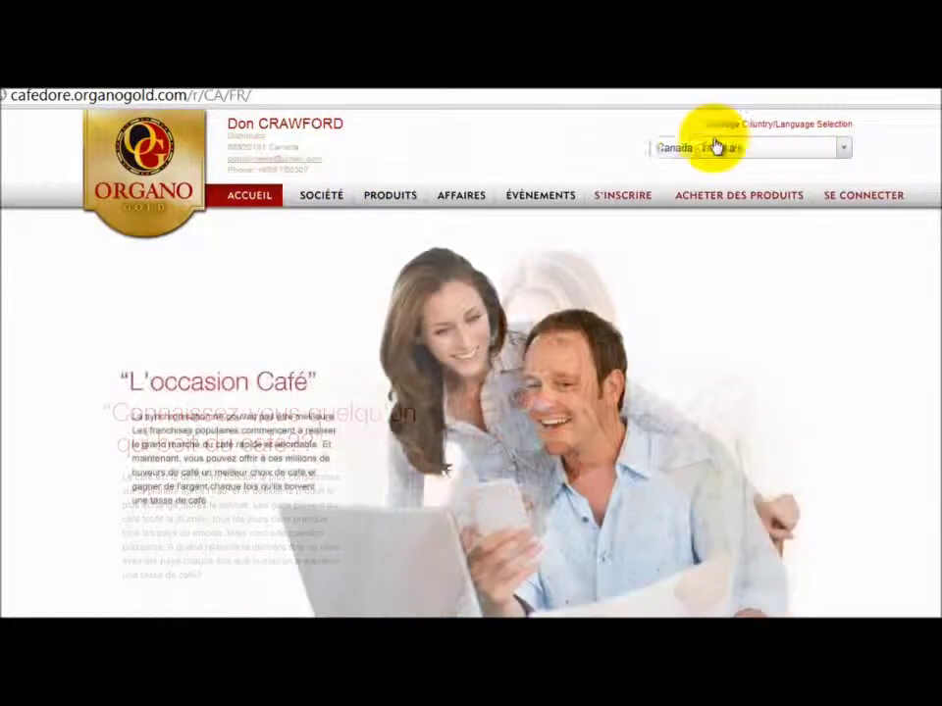
# Check the country and language list, keeping Canada - Français.
pyautogui.click(842, 149)
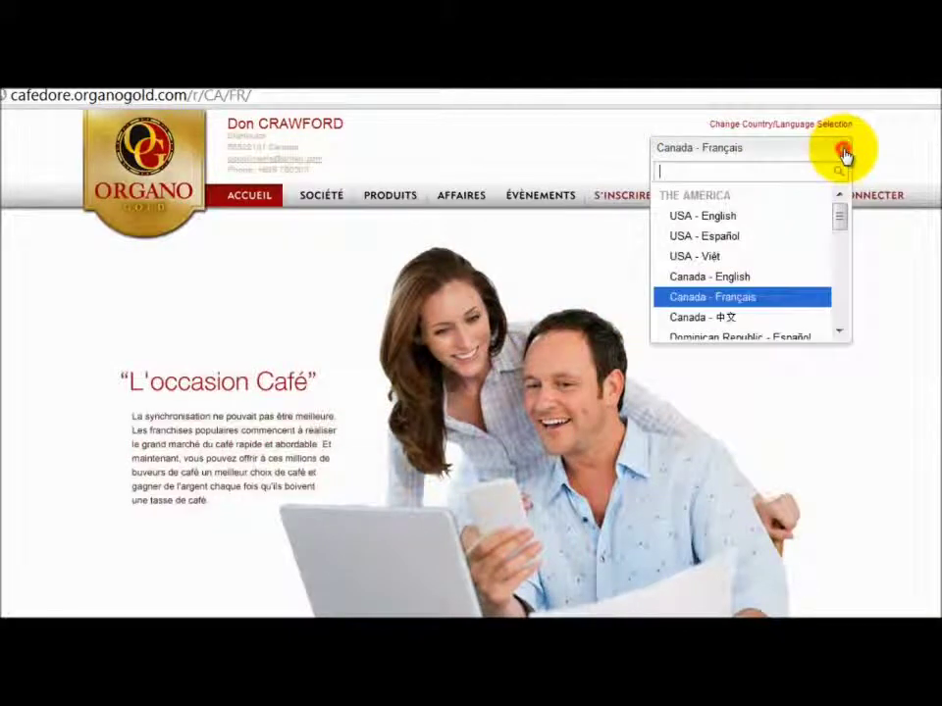
pyautogui.moveTo(837, 216)
pyautogui.mouseDown()
pyautogui.moveTo(860, 310)
pyautogui.moveTo(840, 221)
pyautogui.mouseUp()
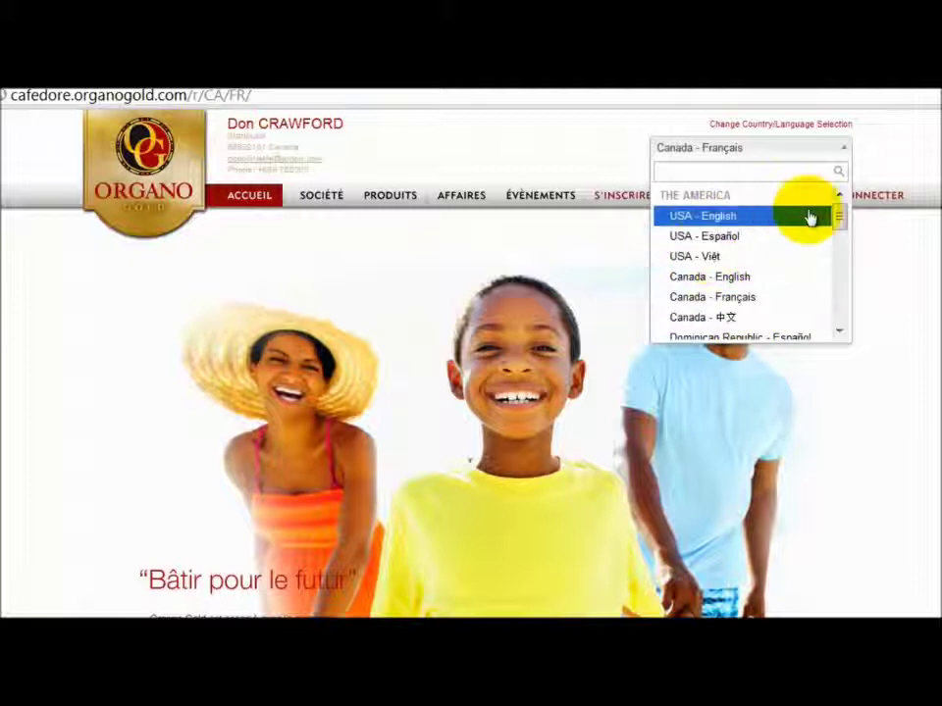
pyautogui.click(812, 150)
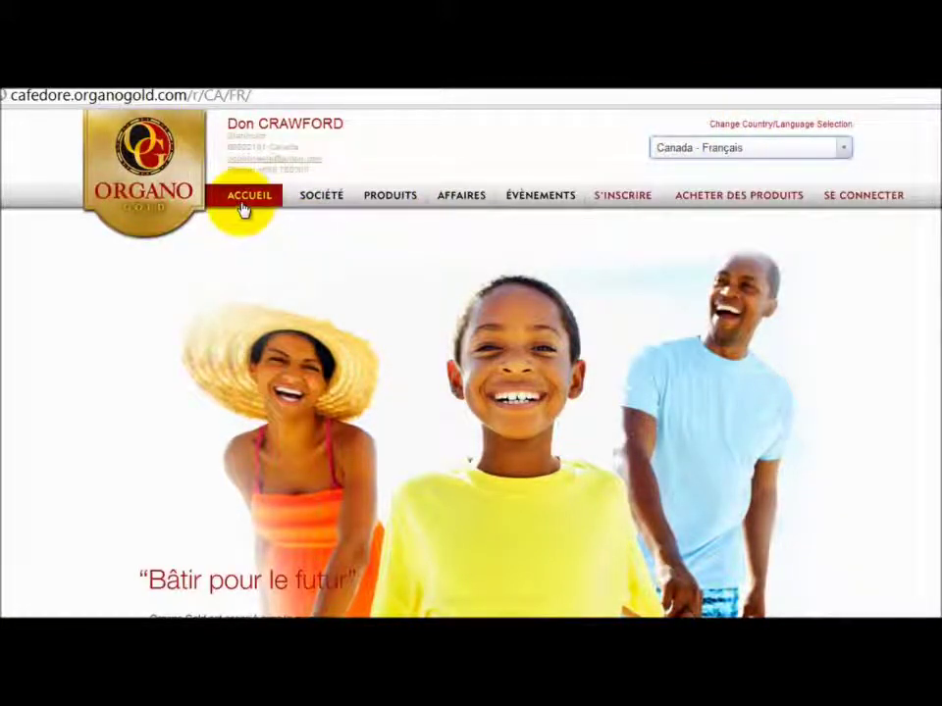
# Browse the top menus, then start the distributor sign-up via S'INSCRIRE.
pyautogui.moveTo(333, 201)
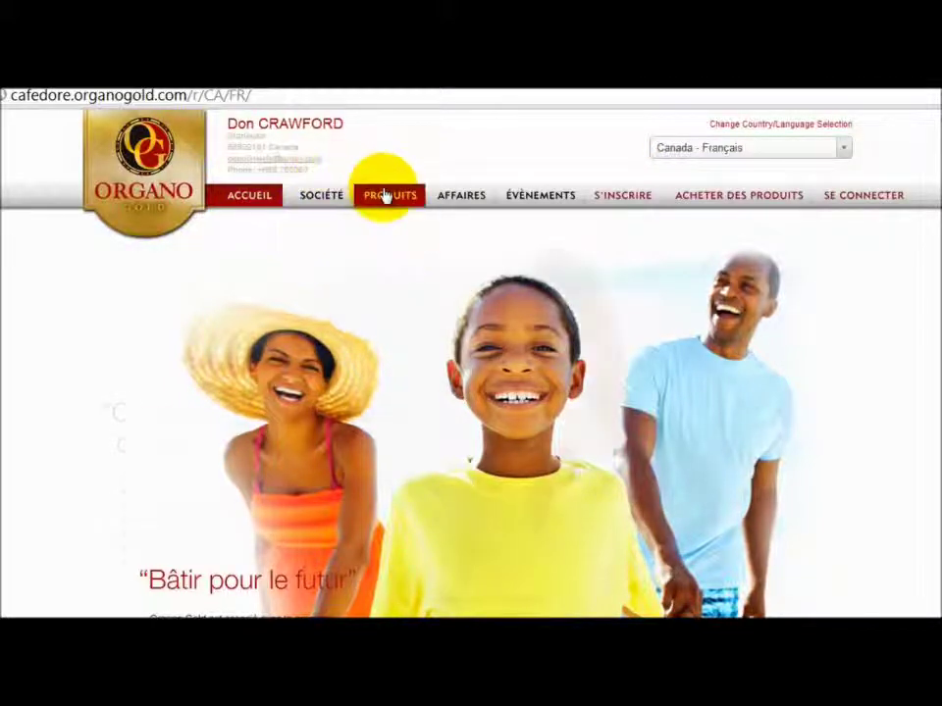
pyautogui.moveTo(385, 201)
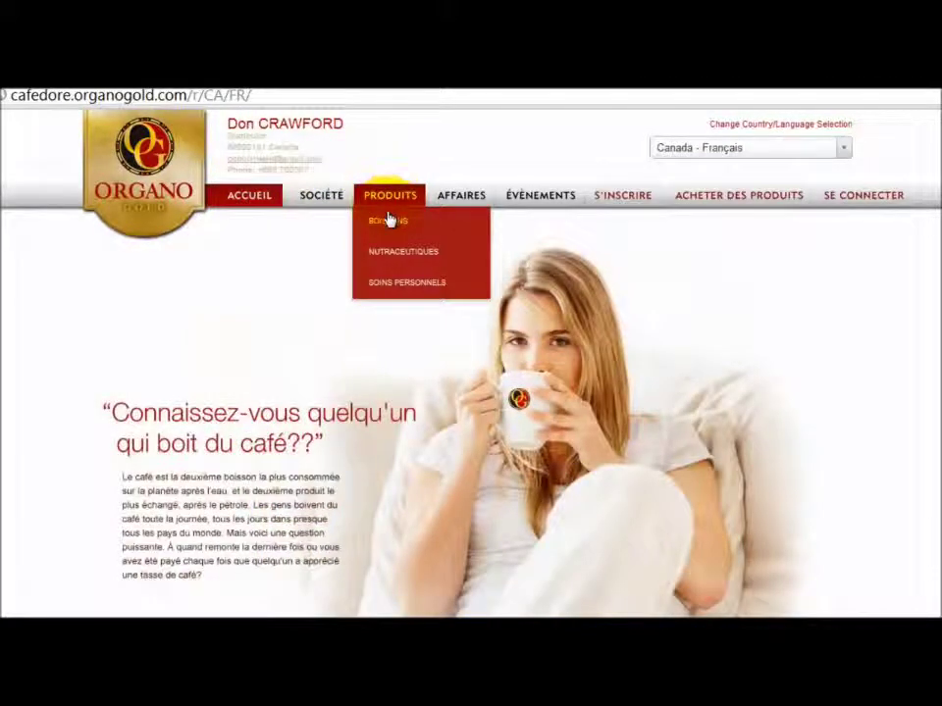
pyautogui.click(414, 293)
pyautogui.moveTo(458, 202)
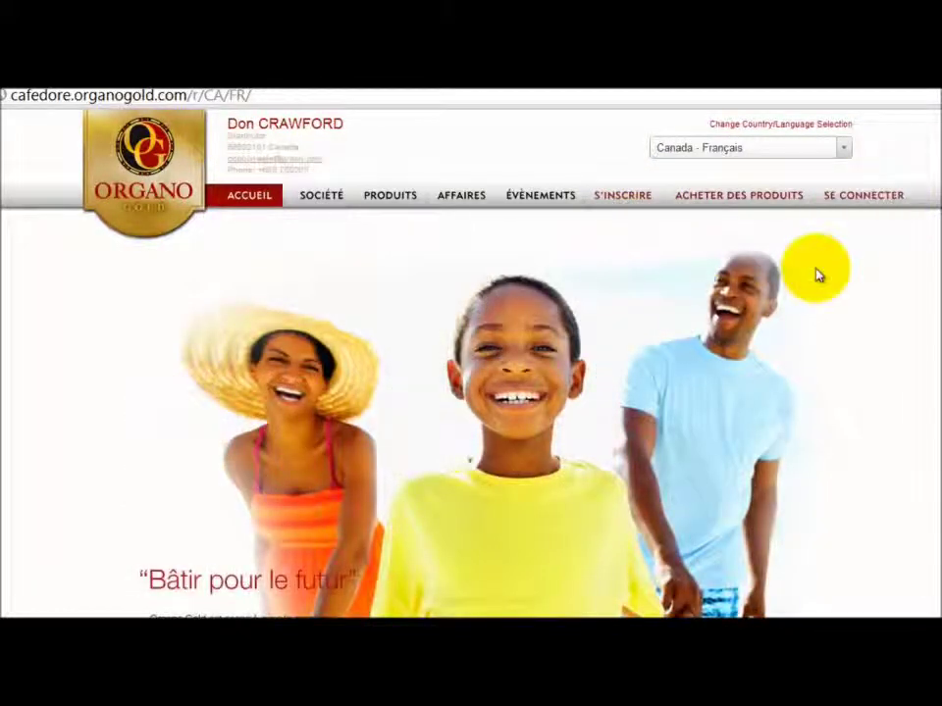
pyautogui.click(604, 203)
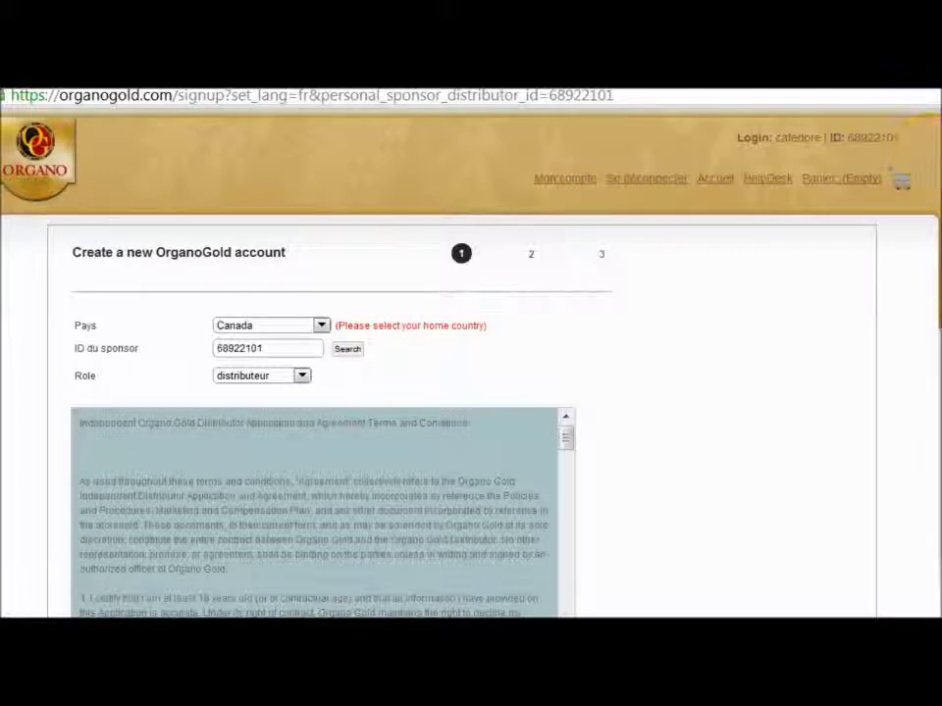
pyautogui.scroll(-3, 932, 154)
pyautogui.scroll(3, 932, 154)
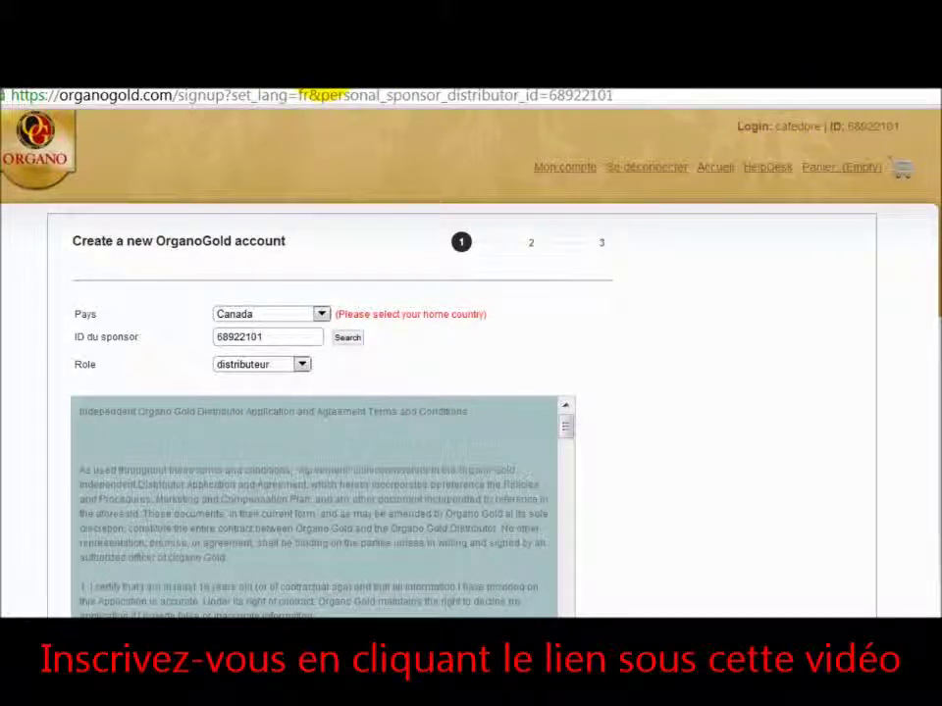
pyautogui.click(321, 89)
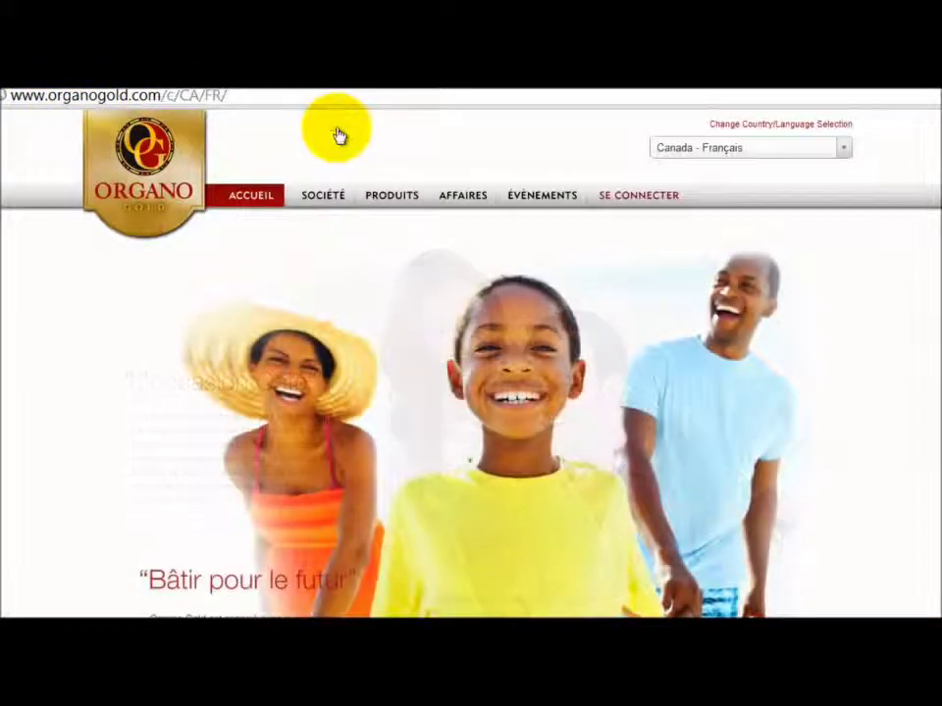
# Leave the country list unchanged and sign in to the back office via SE CONNECTER.
pyautogui.click(842, 149)
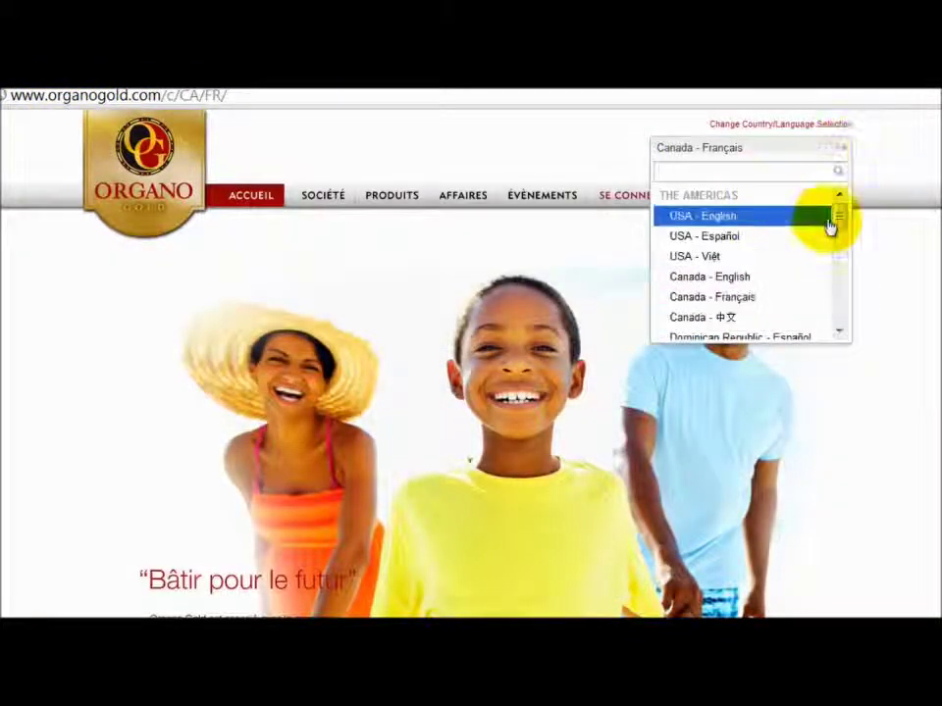
pyautogui.moveTo(841, 225)
pyautogui.mouseDown()
pyautogui.moveTo(855, 276)
pyautogui.moveTo(850, 326)
pyautogui.moveTo(841, 211)
pyautogui.mouseUp()
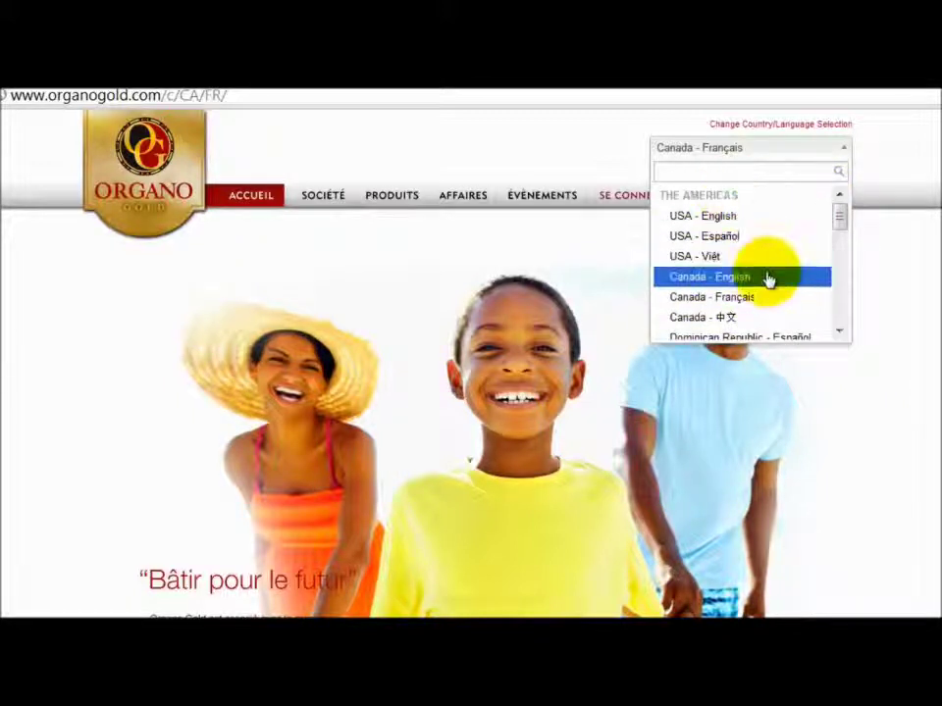
pyautogui.click(909, 119)
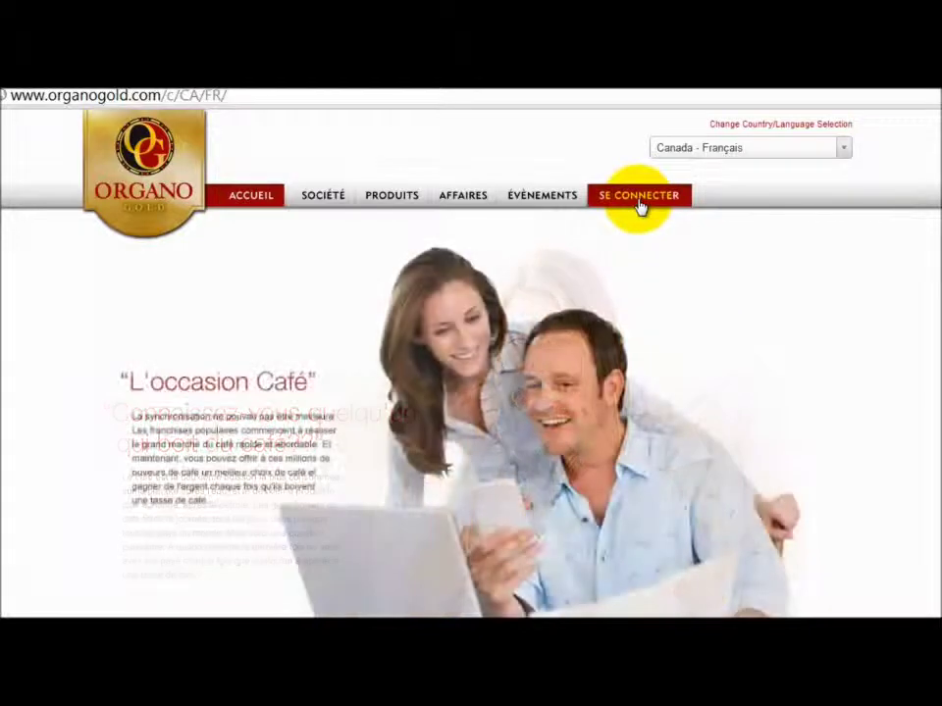
pyautogui.click(639, 201)
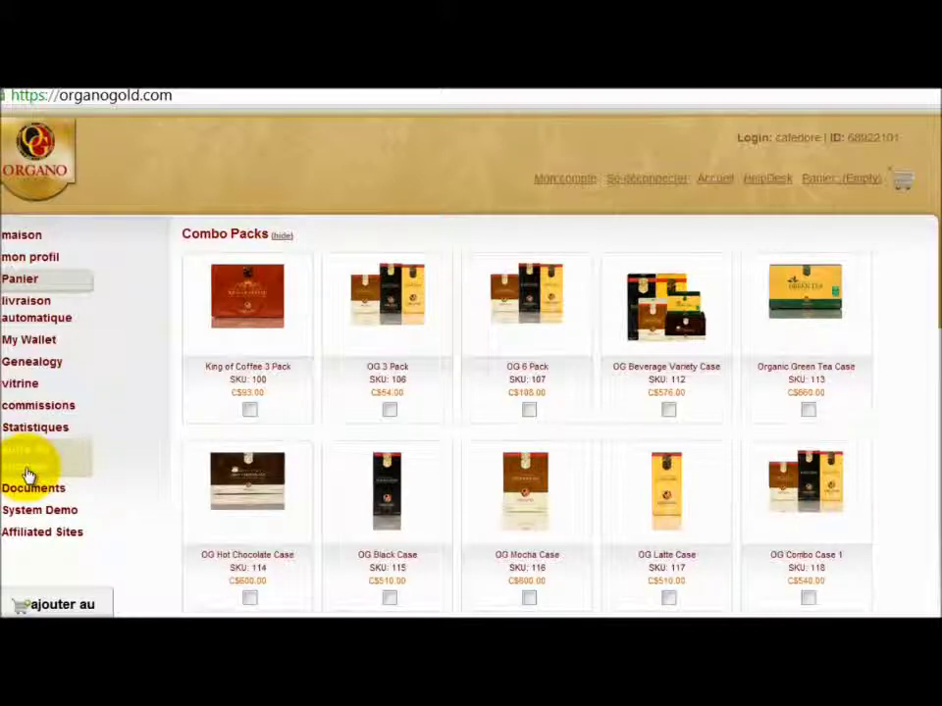
# Open the signup form from the sidebar and set Pays to United States after briefly trying Greece.
pyautogui.click(26, 474)
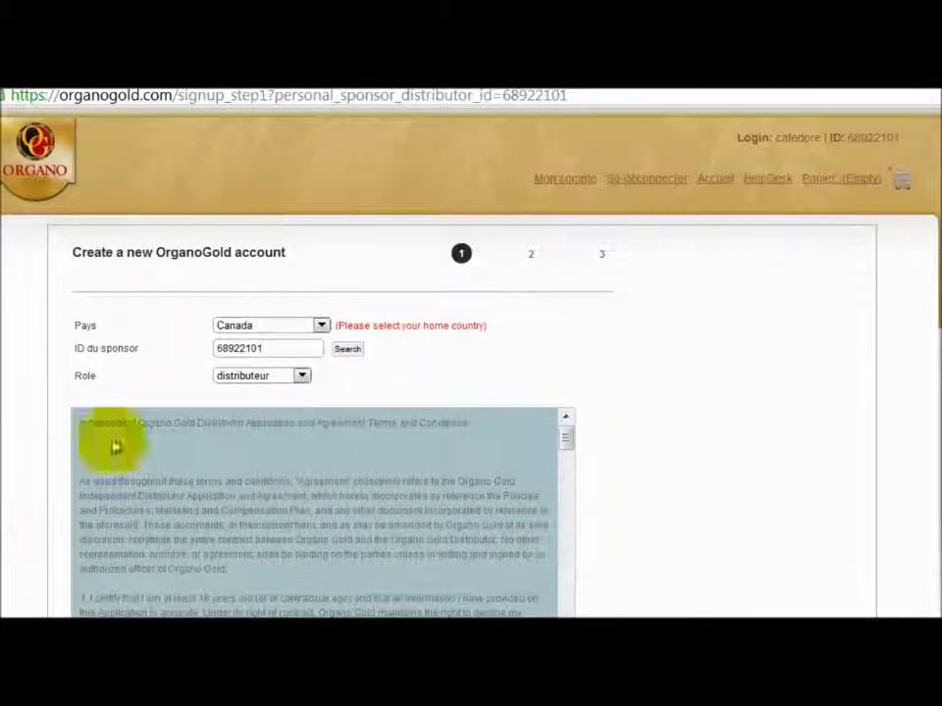
pyautogui.scroll(-1, 471, 392)
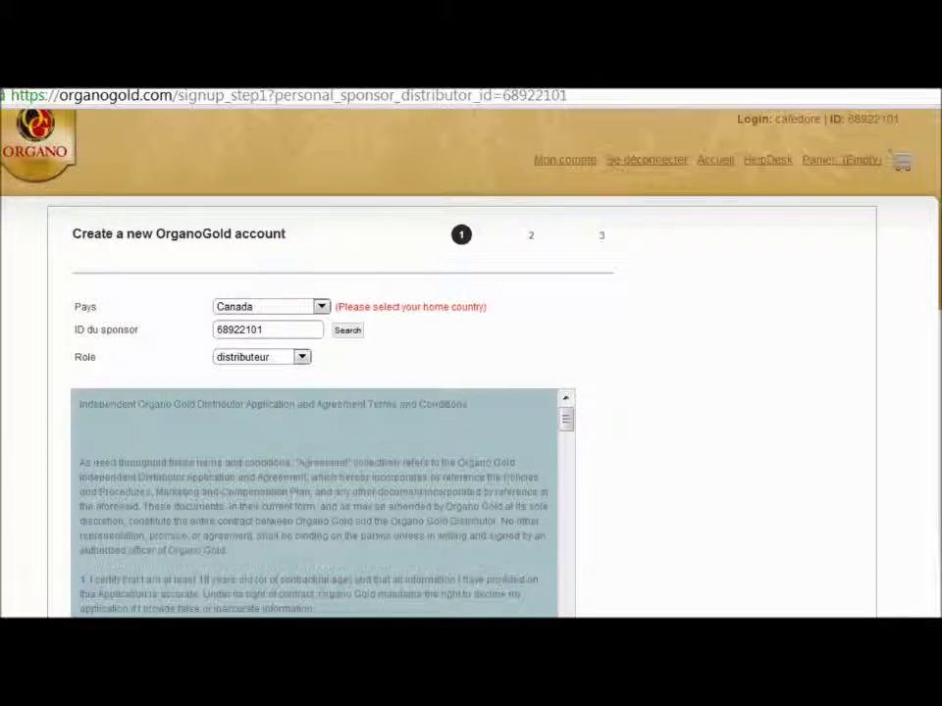
pyautogui.click(320, 308)
pyautogui.click(282, 517)
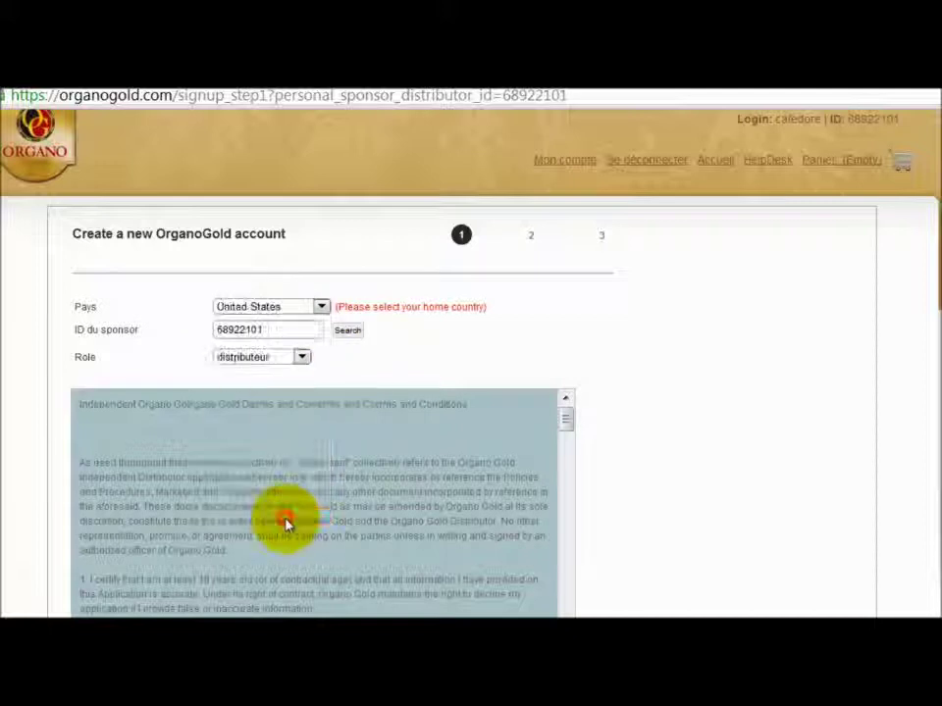
pyautogui.click(322, 308)
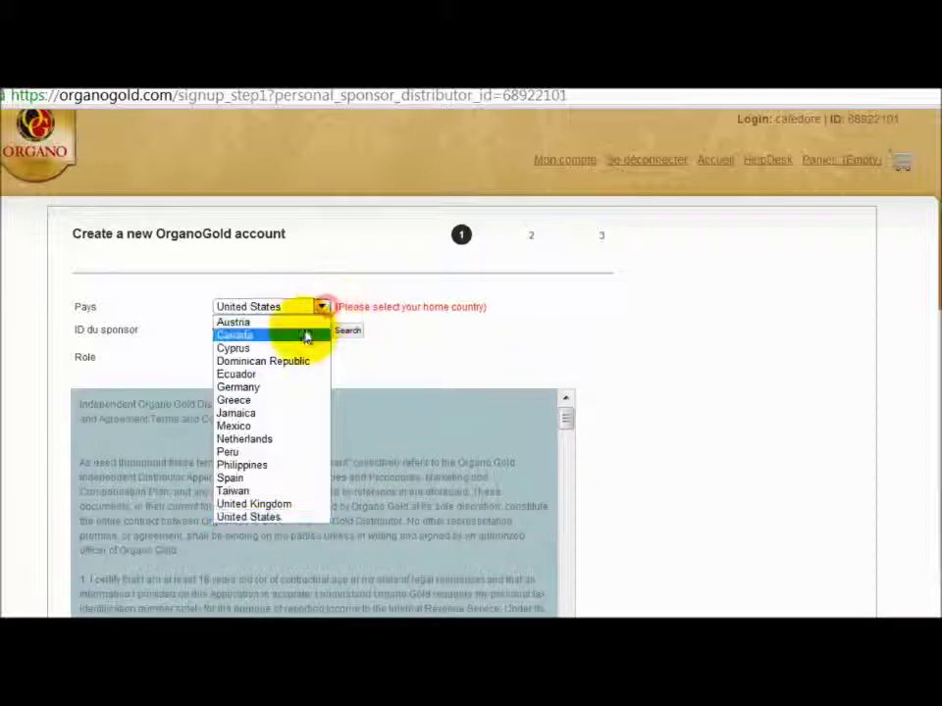
pyautogui.click(303, 400)
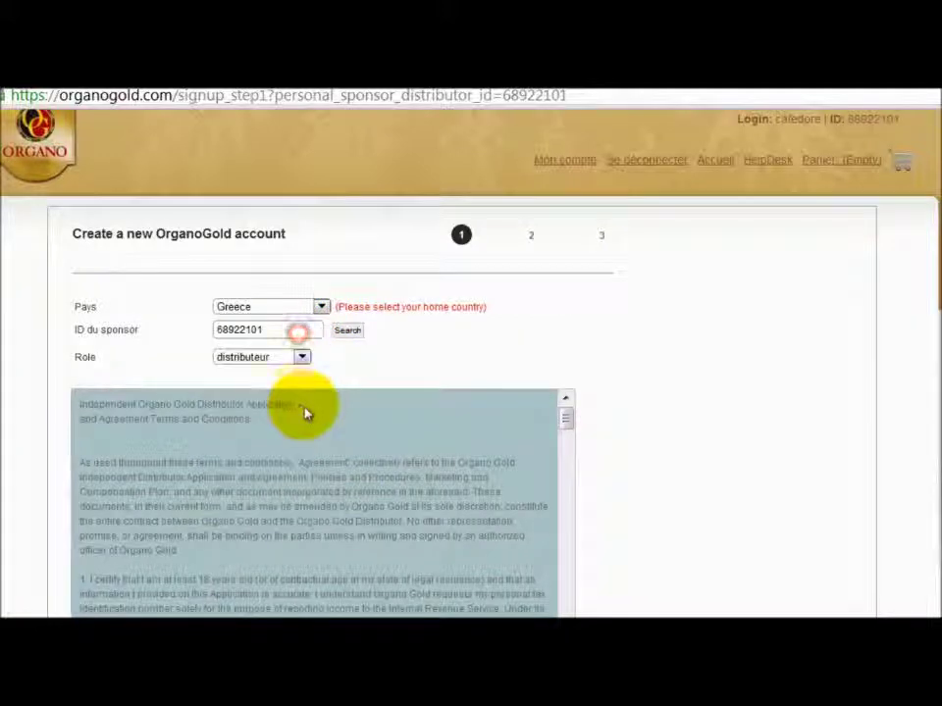
pyautogui.click(321, 307)
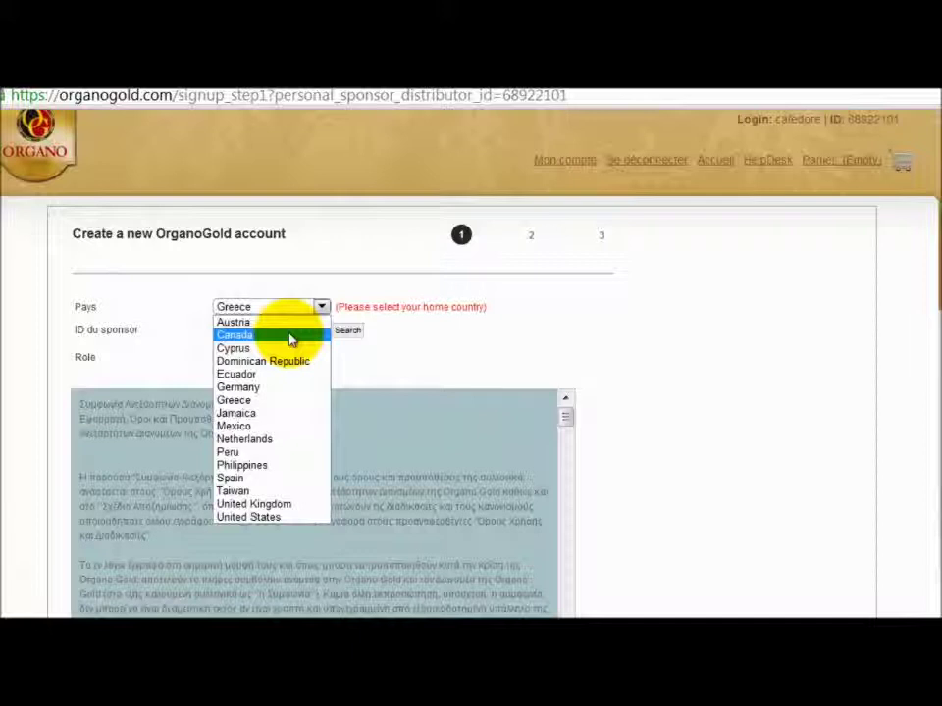
pyautogui.click(265, 519)
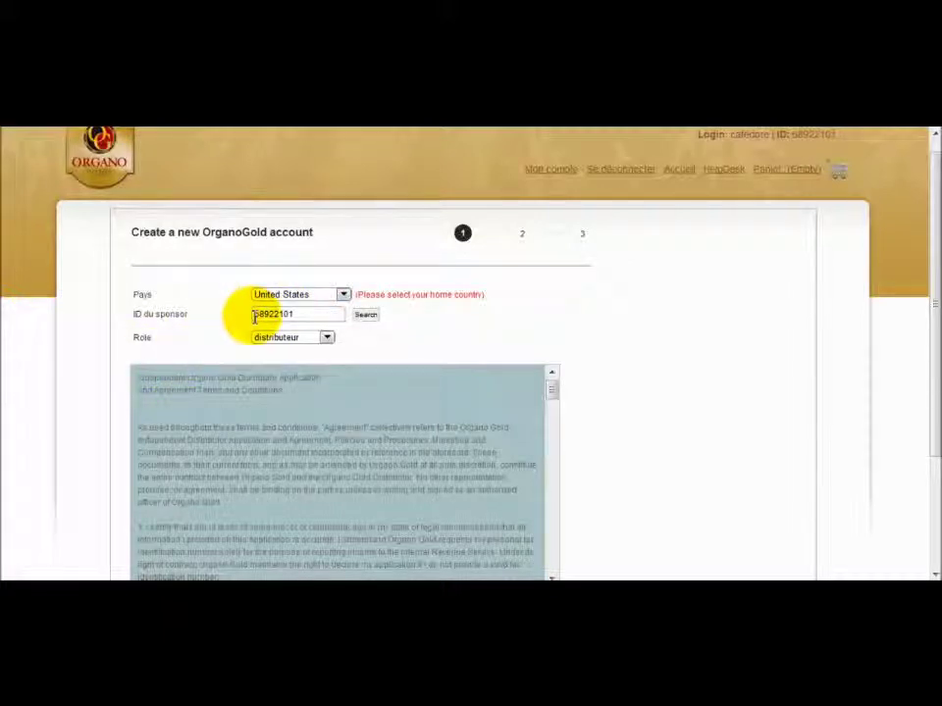
# Look up the sponsor by ID and keep the account role as distributeur.
pyautogui.click(371, 320)
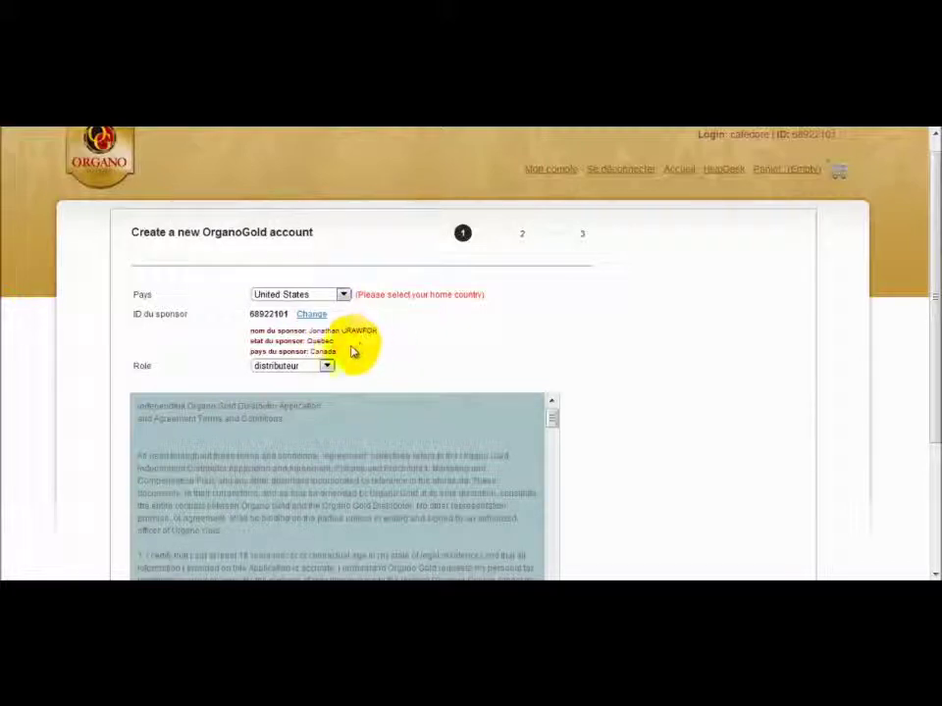
pyautogui.click(328, 366)
pyautogui.click(327, 367)
pyautogui.click(327, 366)
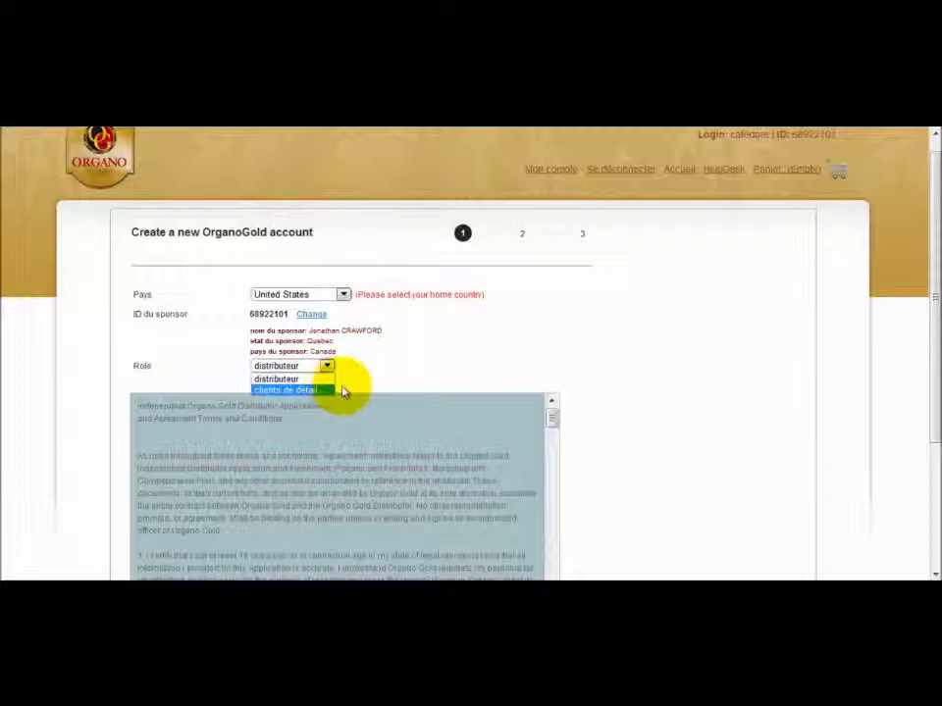
pyautogui.click(329, 379)
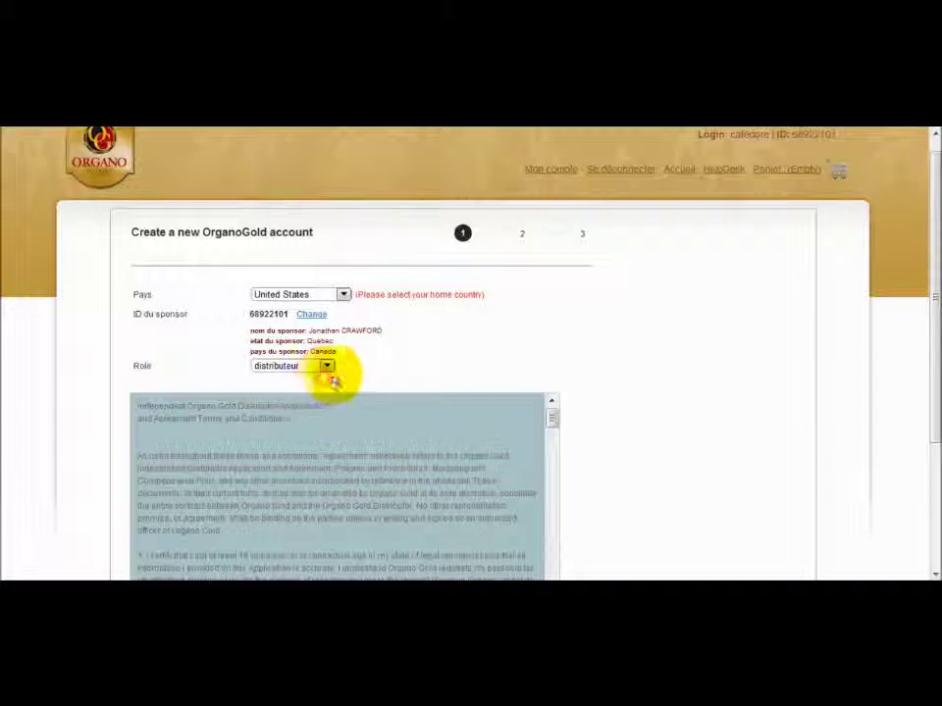
# Read through the terms, tick J'accepte, and continue to step 2.
pyautogui.moveTo(932, 298); pyautogui.dragTo(935, 422)
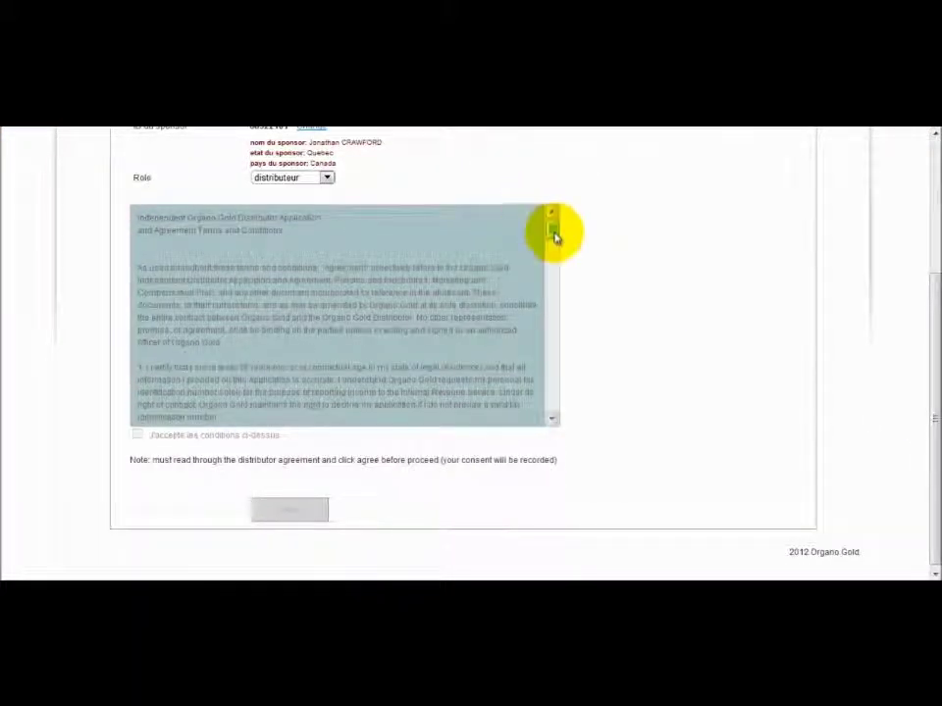
pyautogui.moveTo(555, 239); pyautogui.dragTo(578, 427)
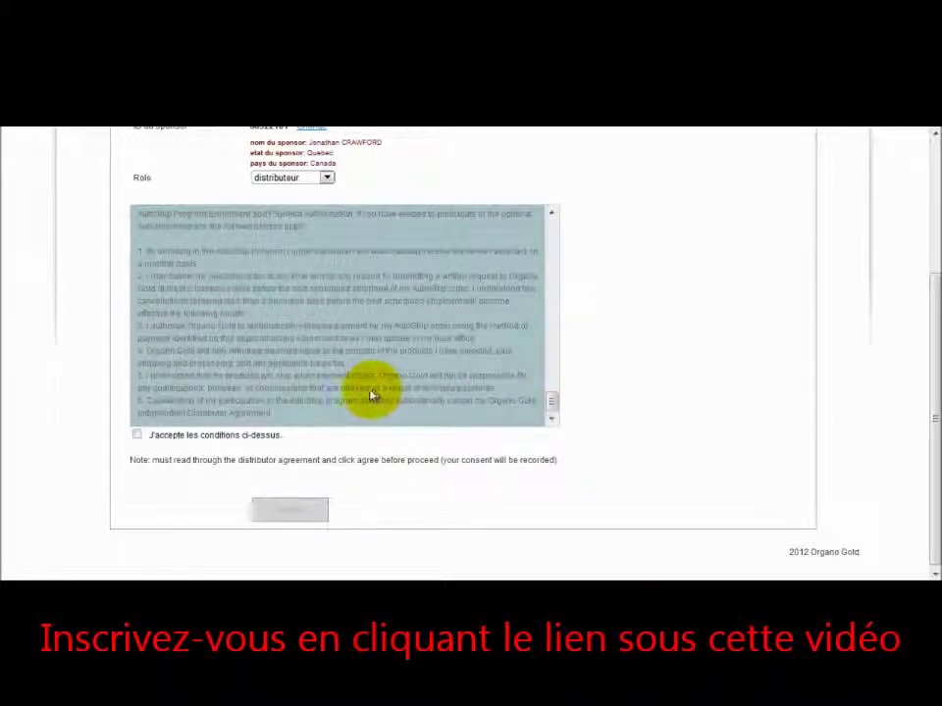
pyautogui.click(136, 435)
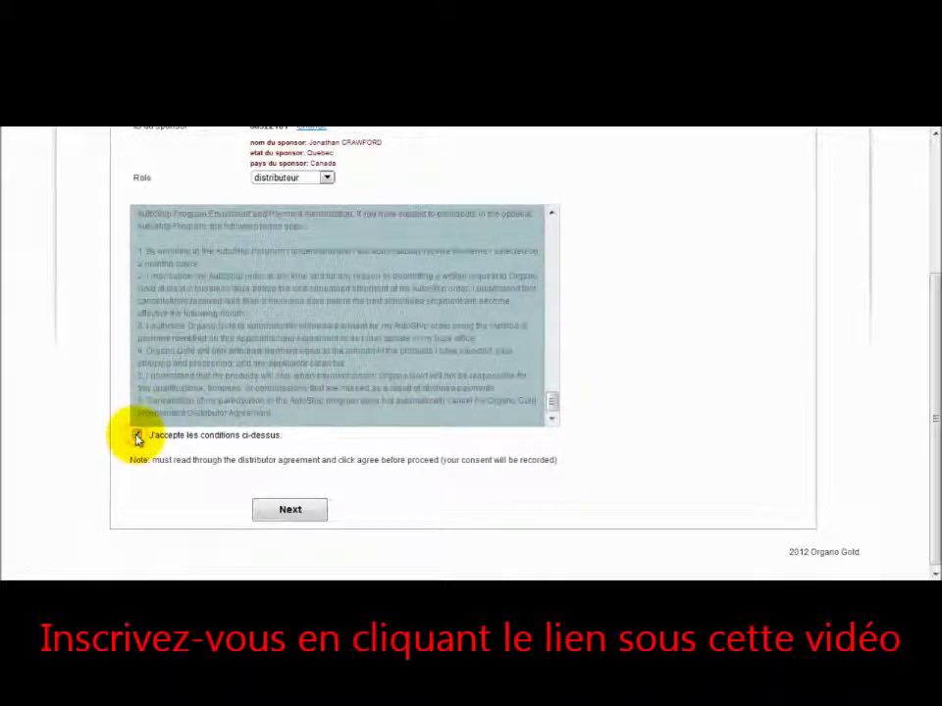
pyautogui.click(264, 512)
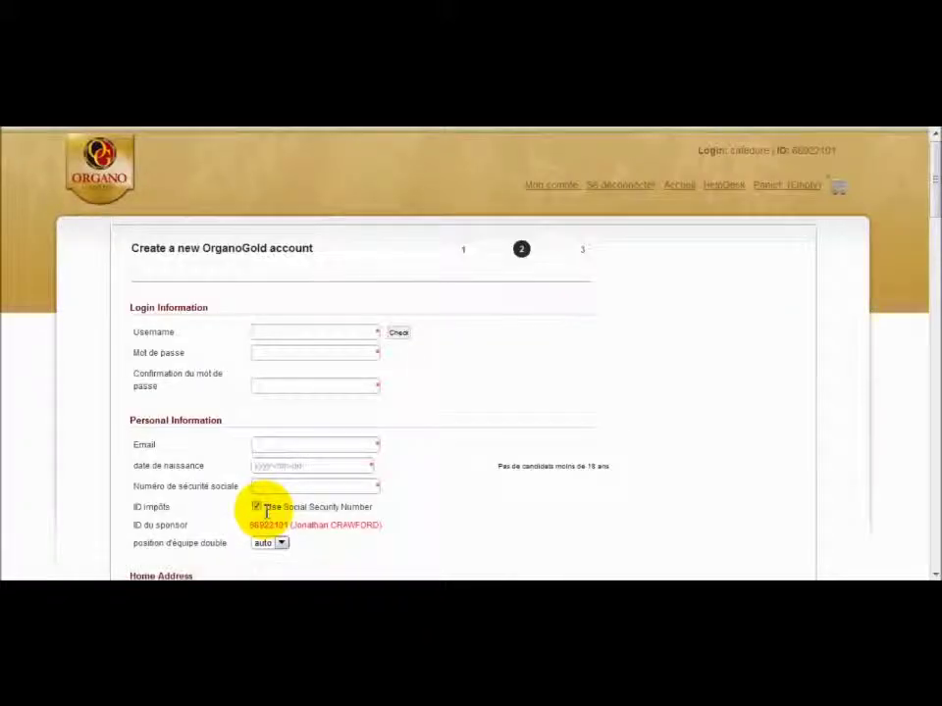
# Enter the chosen username and check that it is available.
pyautogui.click(273, 332)
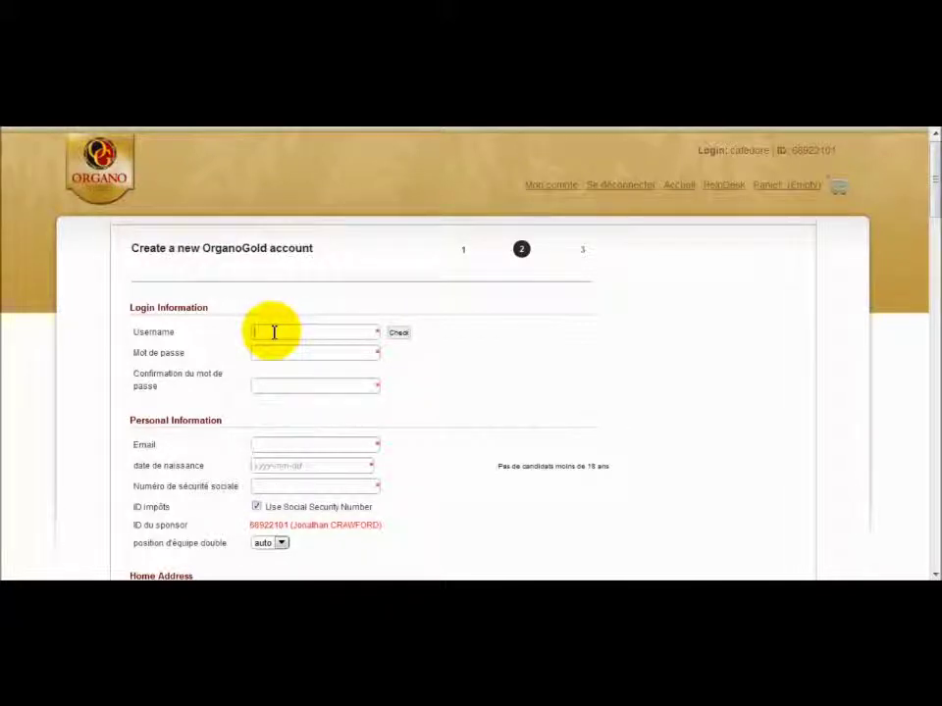
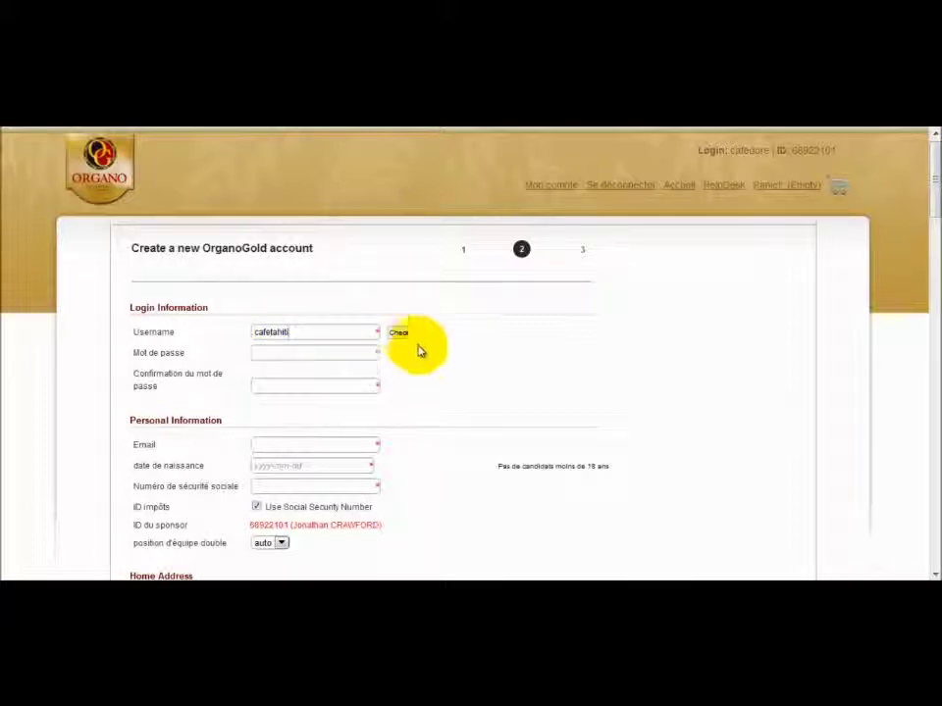
pyautogui.click(399, 333)
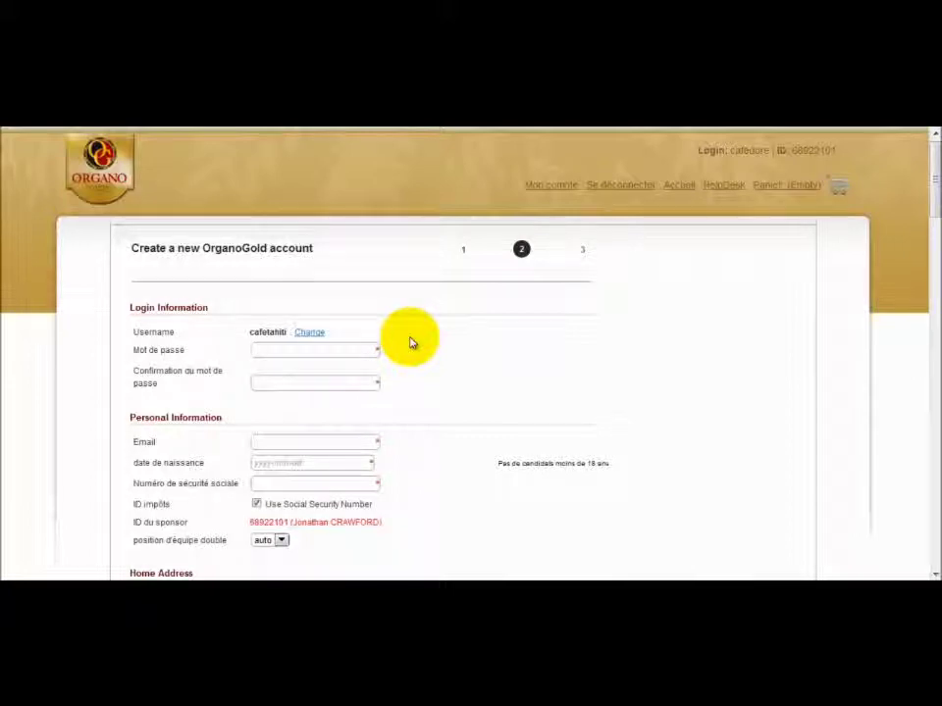
# Enter the account password and its confirmation.
pyautogui.click(307, 348)
pyautogui.write('******')
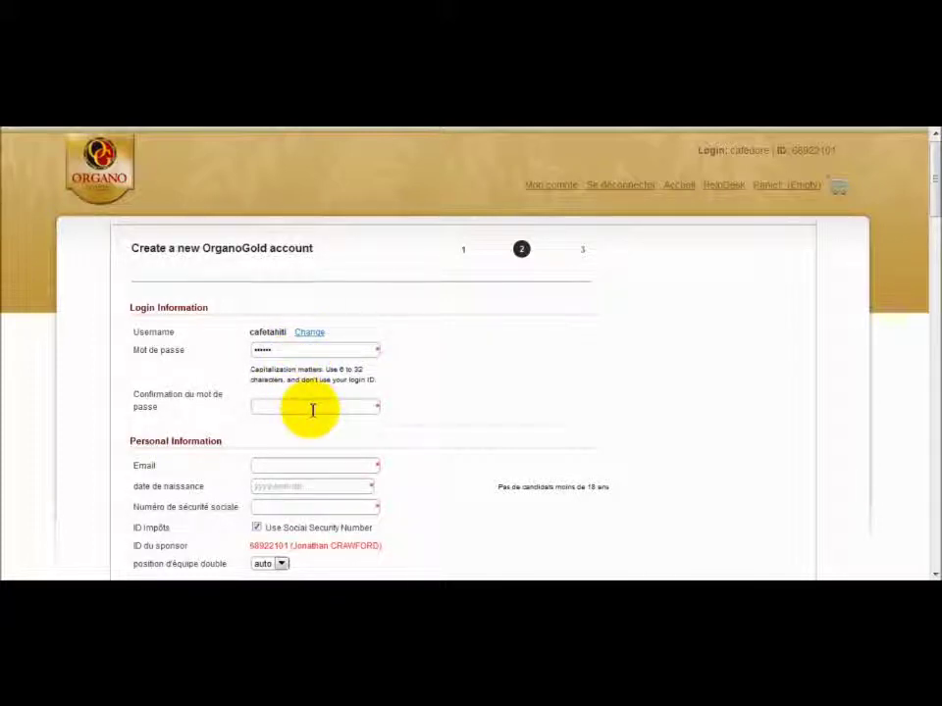
pyautogui.click(313, 408)
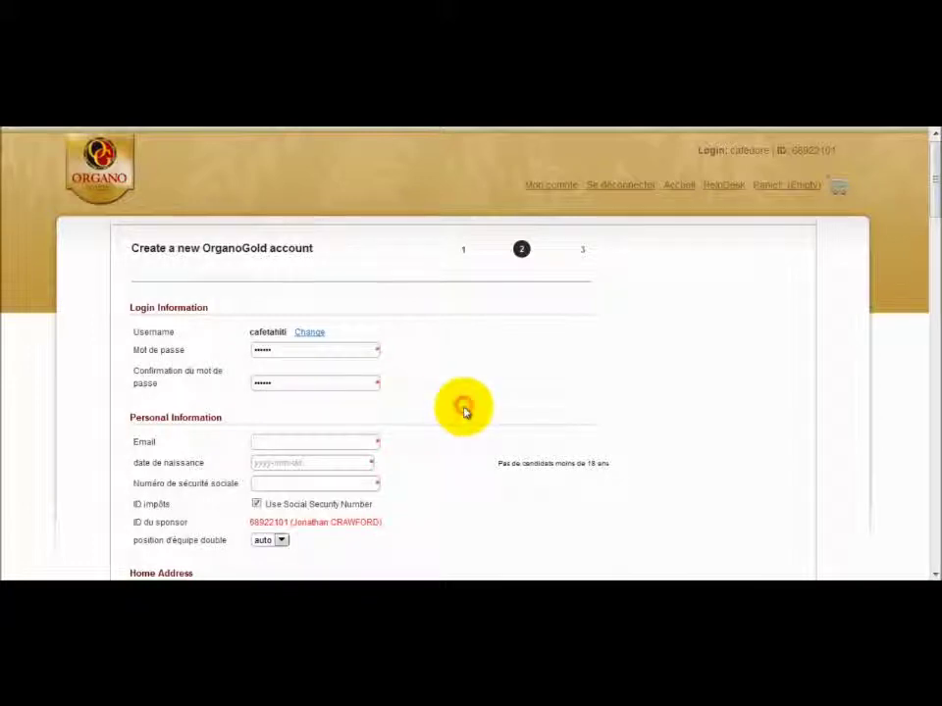
pyautogui.moveTo(935, 201)
pyautogui.mouseDown()
pyautogui.moveTo(934, 252)
pyautogui.moveTo(935, 218)
pyautogui.mouseUp()
pyautogui.click(279, 316)
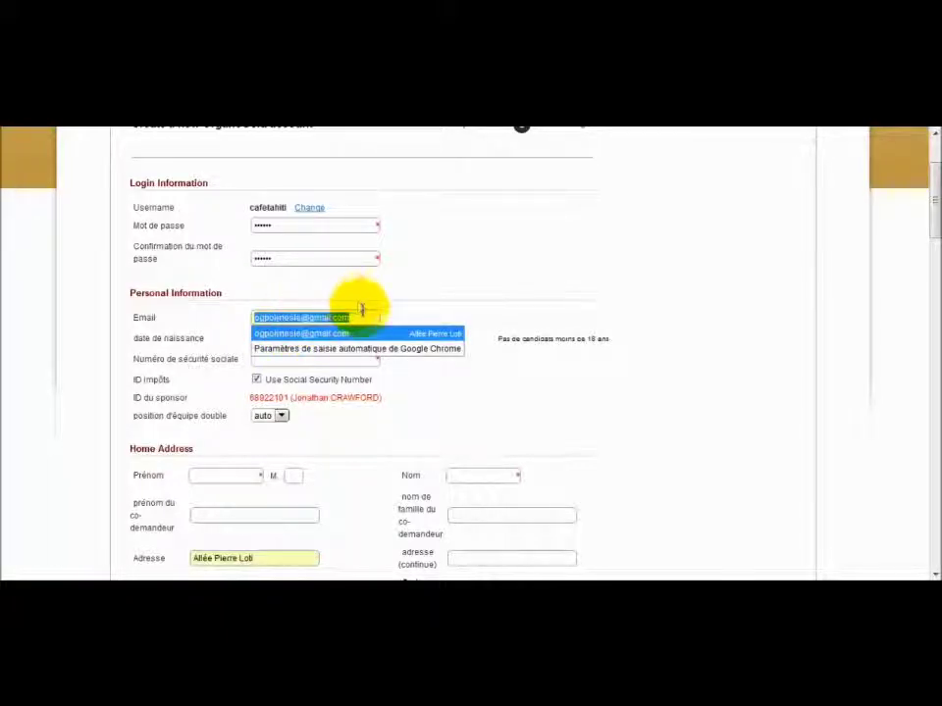
# Fill in the email address, pick the birth date, and enter the social security number.
pyautogui.click(399, 301)
pyautogui.click(337, 317)
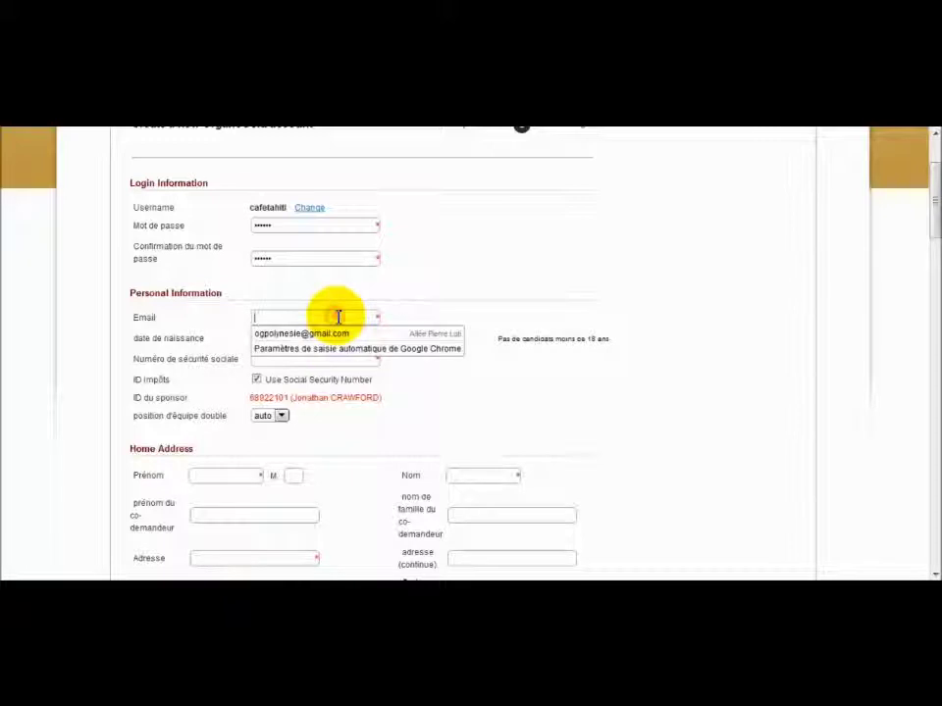
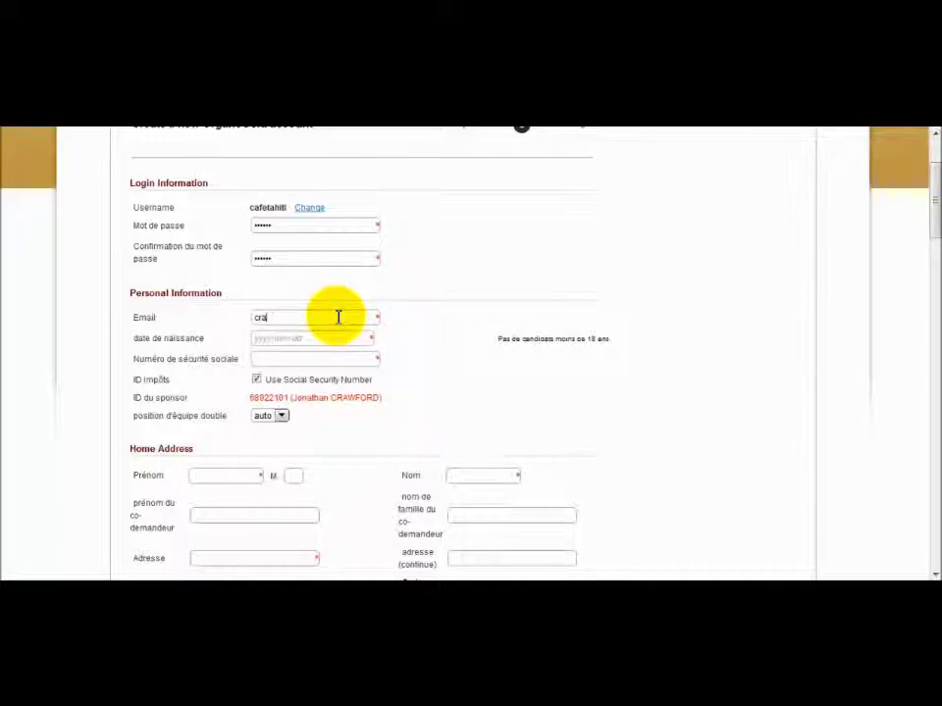
pyautogui.click(337, 337)
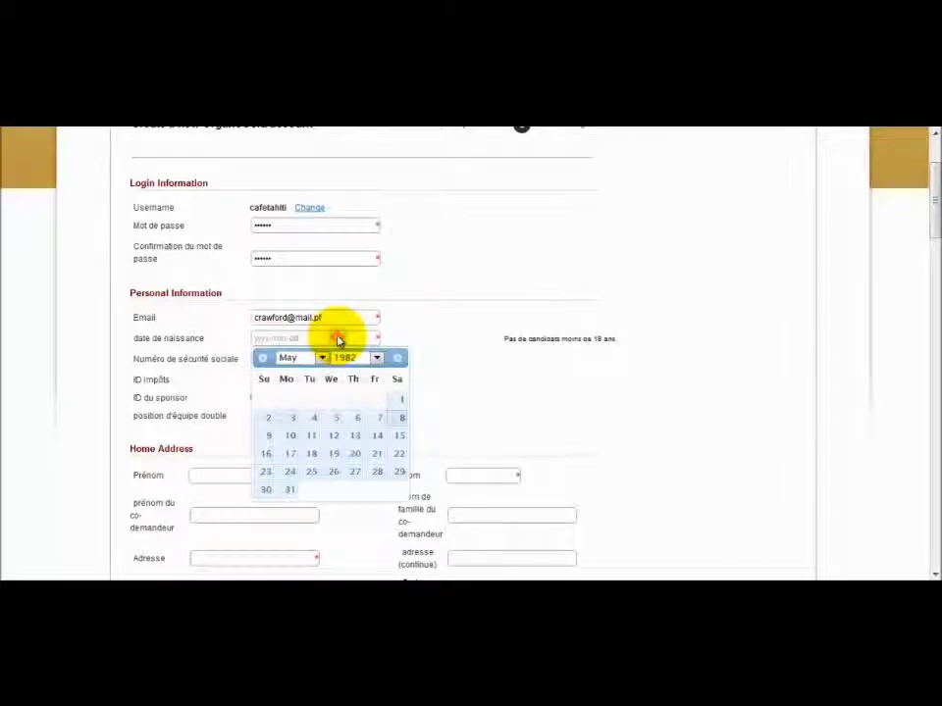
pyautogui.click(332, 453)
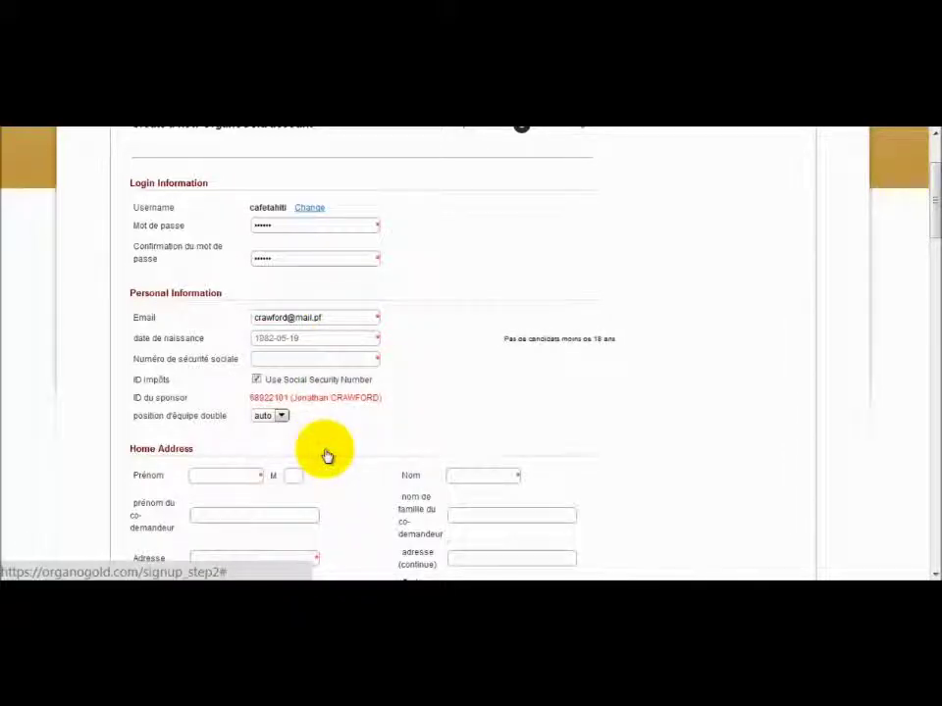
pyautogui.click(301, 362)
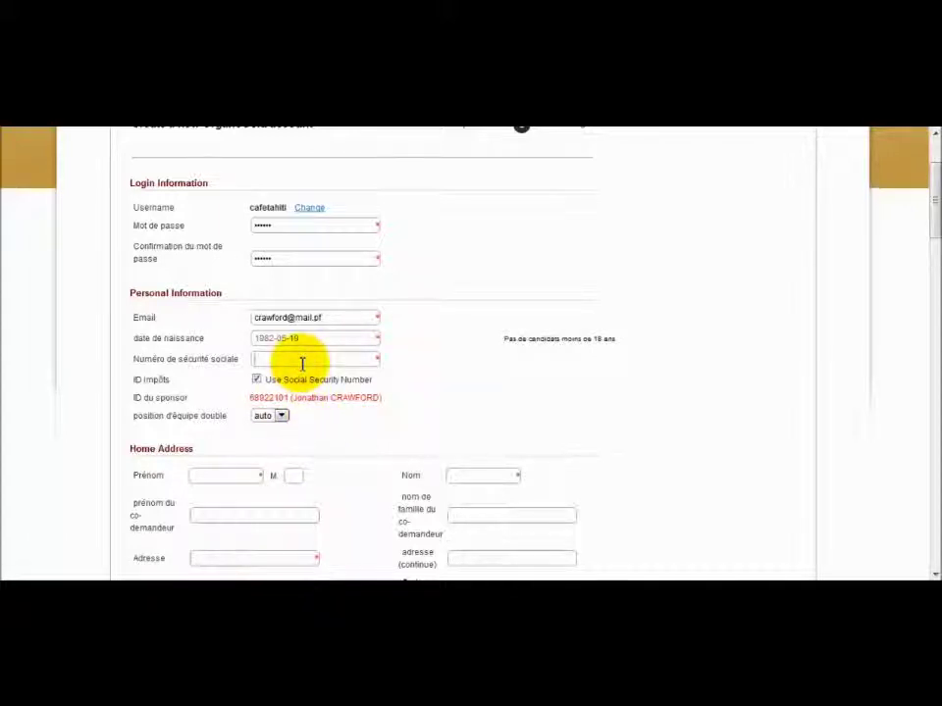
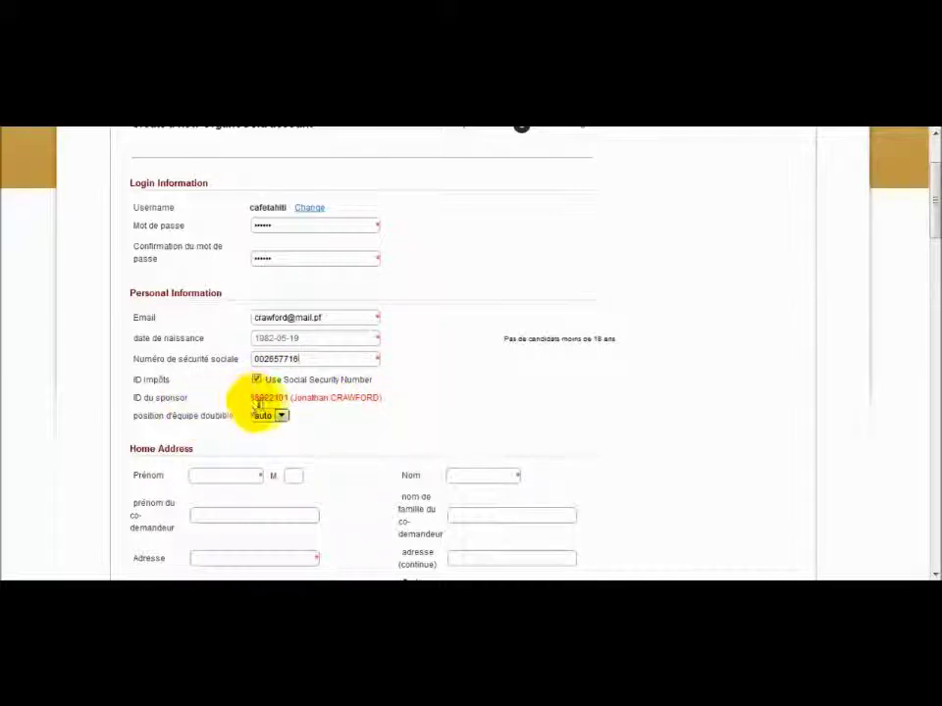
# Point out the sponsor ID, then show the double-team position choices.
pyautogui.moveTo(254, 397); pyautogui.dragTo(393, 400)
pyautogui.click(400, 416)
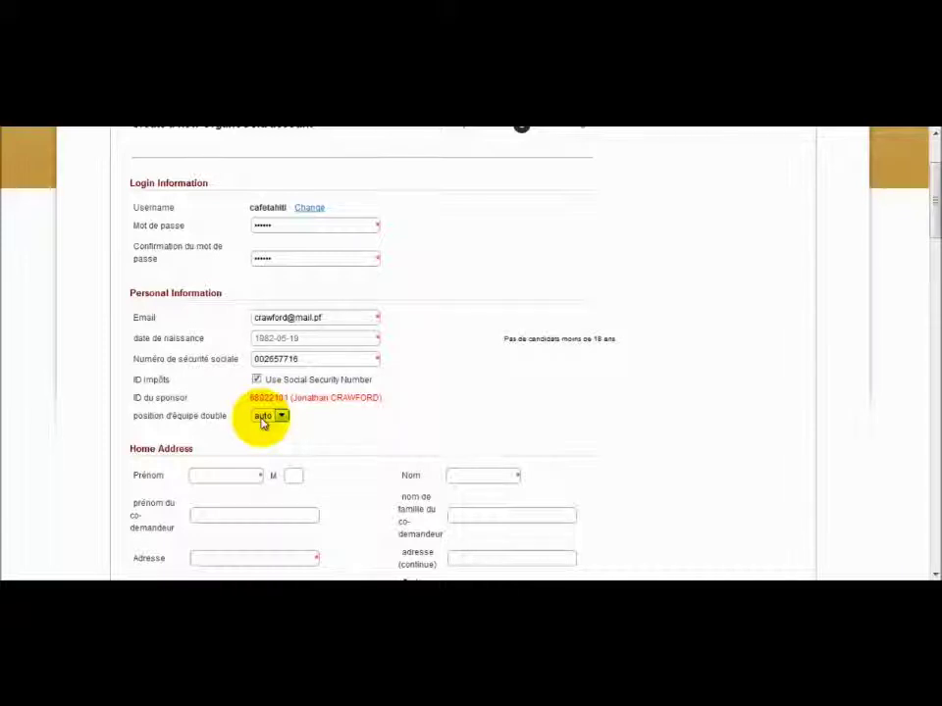
pyautogui.click(279, 416)
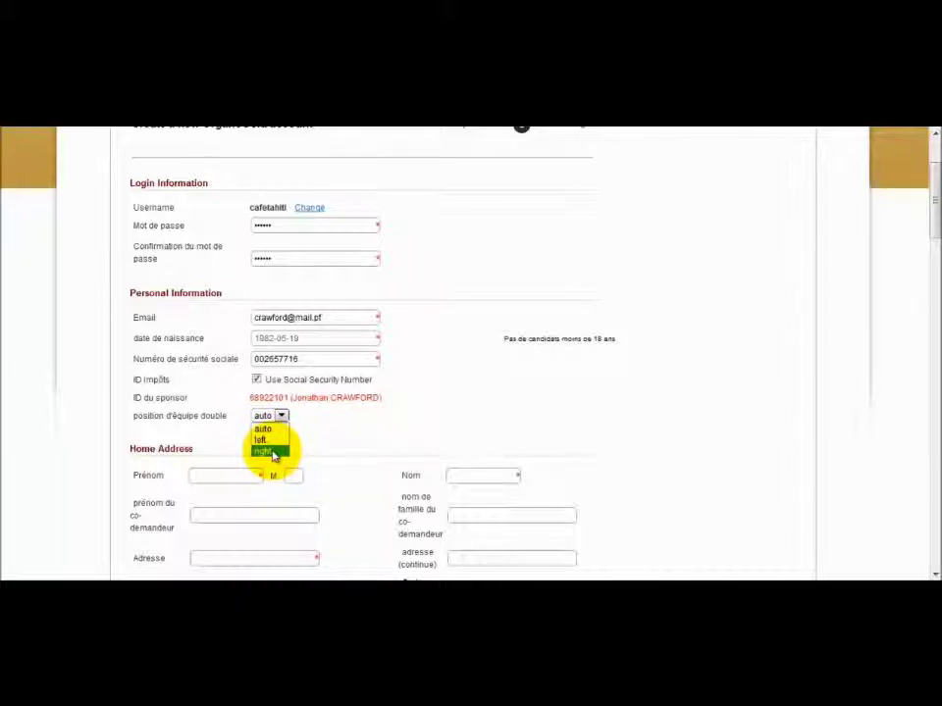
pyautogui.click(352, 438)
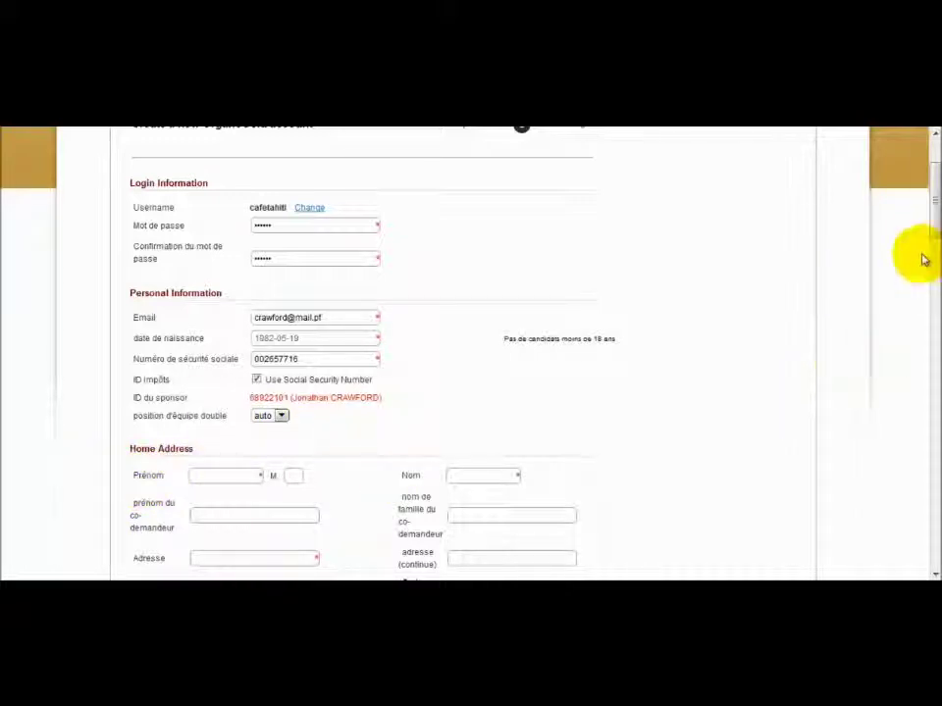
pyautogui.moveTo(930, 238); pyautogui.dragTo(930, 260)
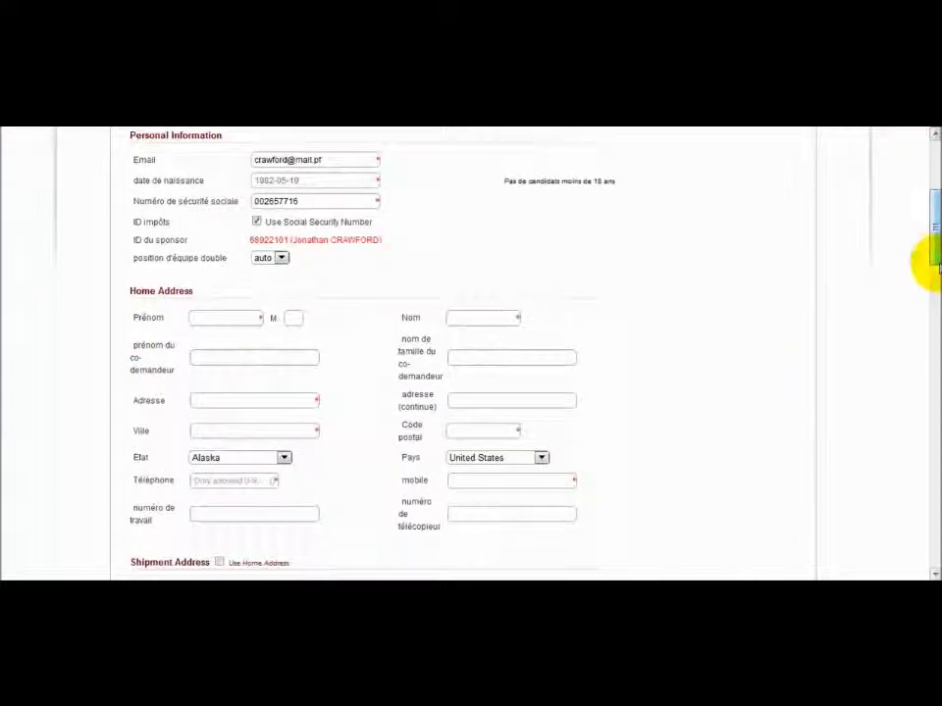
pyautogui.click(281, 258)
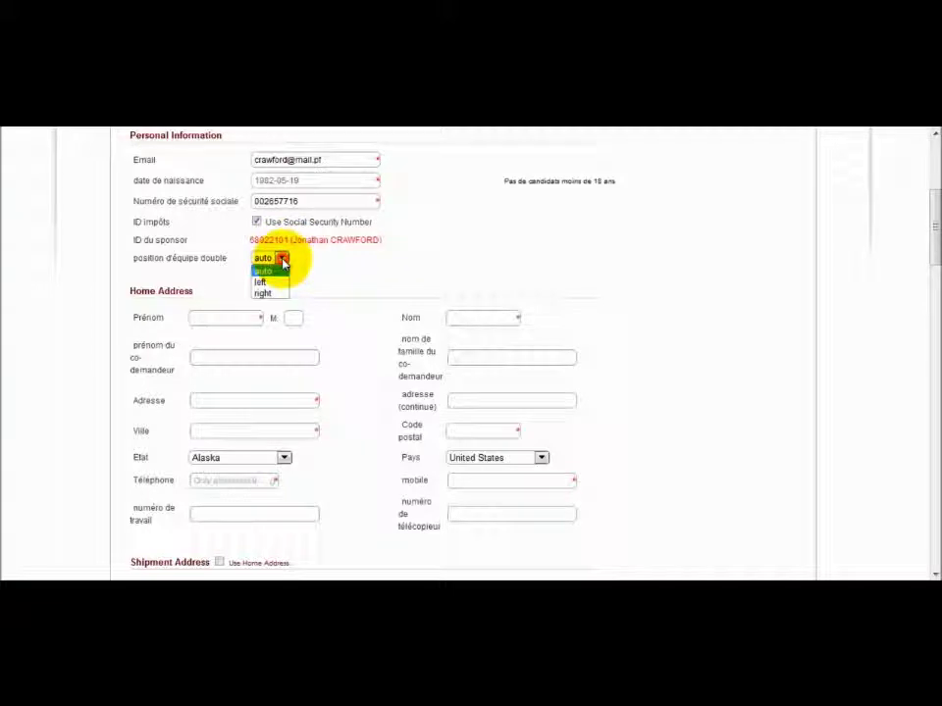
pyautogui.click(282, 270)
pyautogui.click(211, 321)
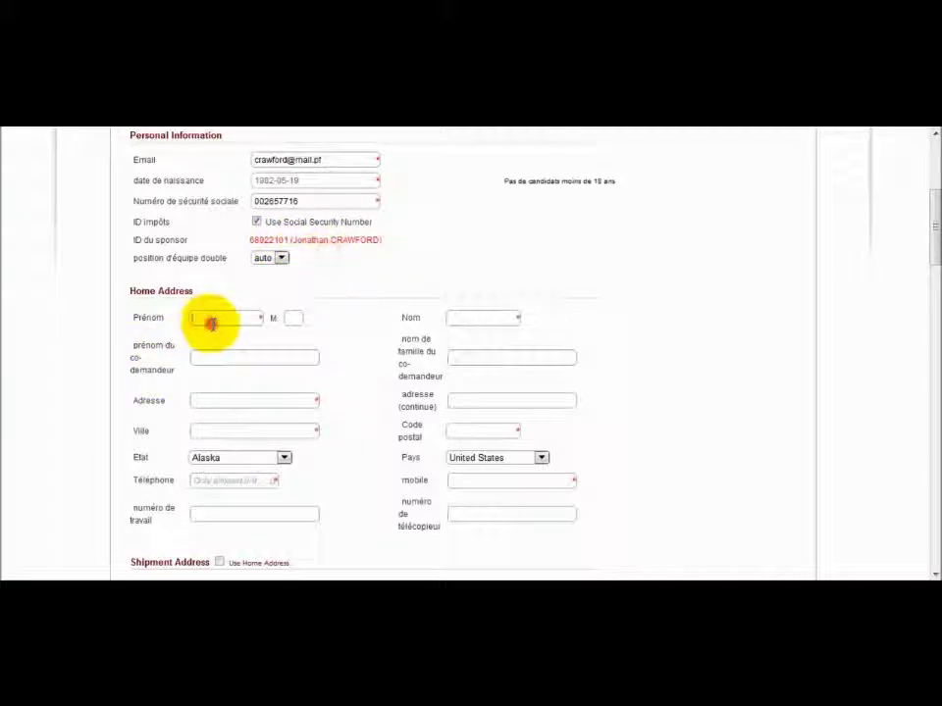
# Fill first name, middle initial and last name from suggestions, then type the street address.
pyautogui.click(210, 333)
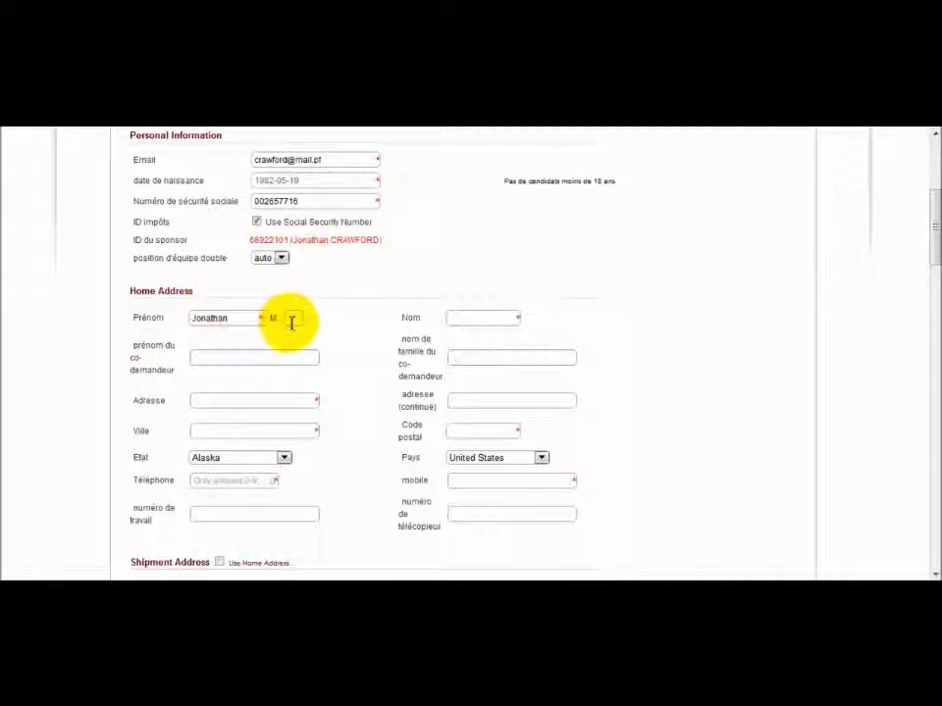
pyautogui.click(292, 333)
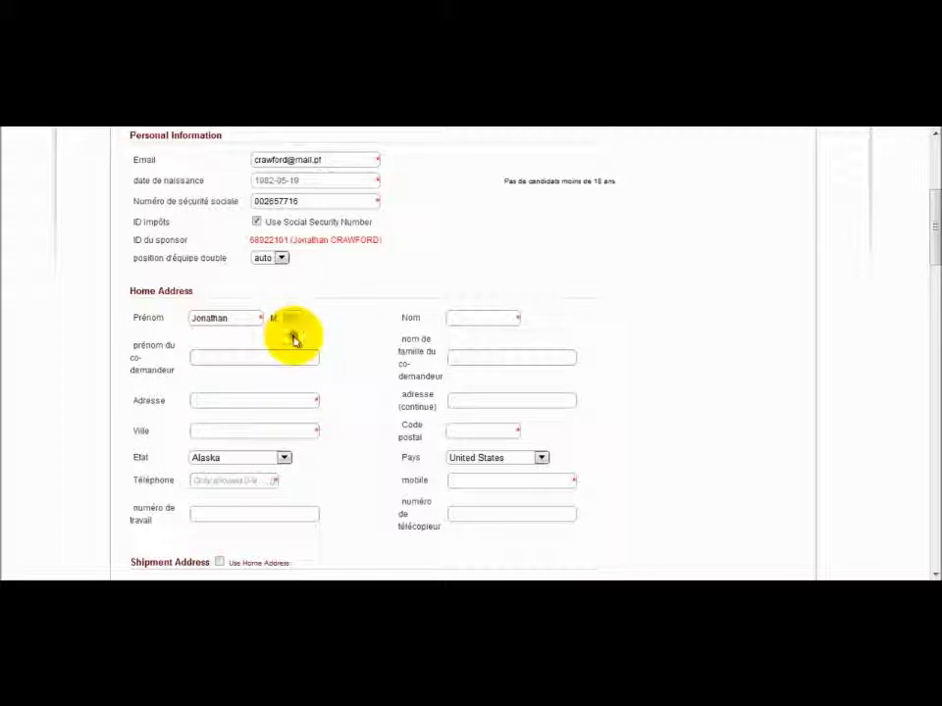
pyautogui.click(453, 318)
pyautogui.click(458, 335)
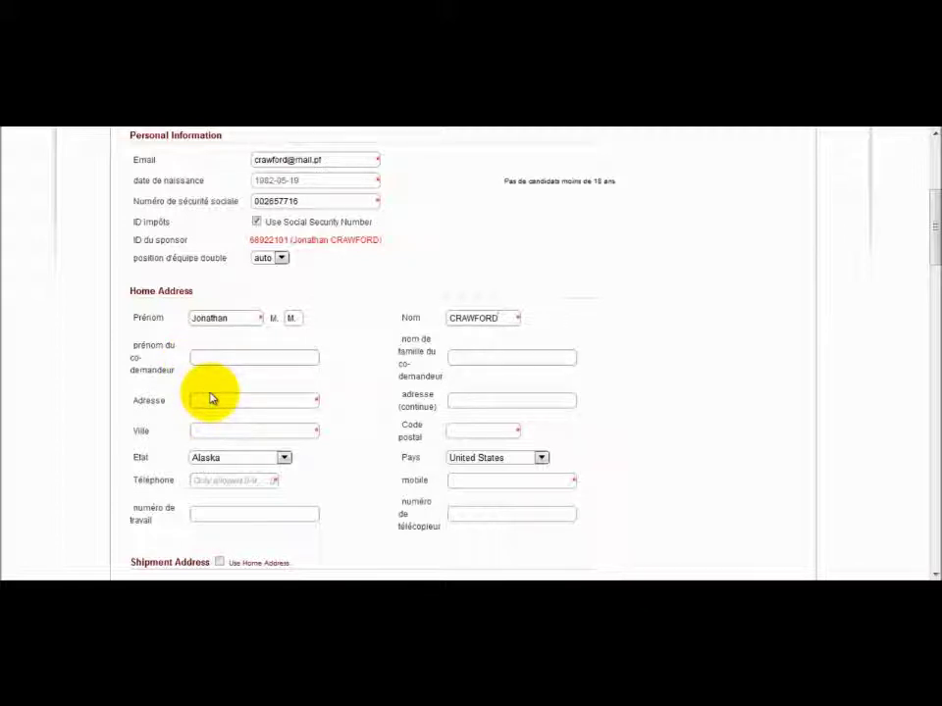
pyautogui.click(213, 400)
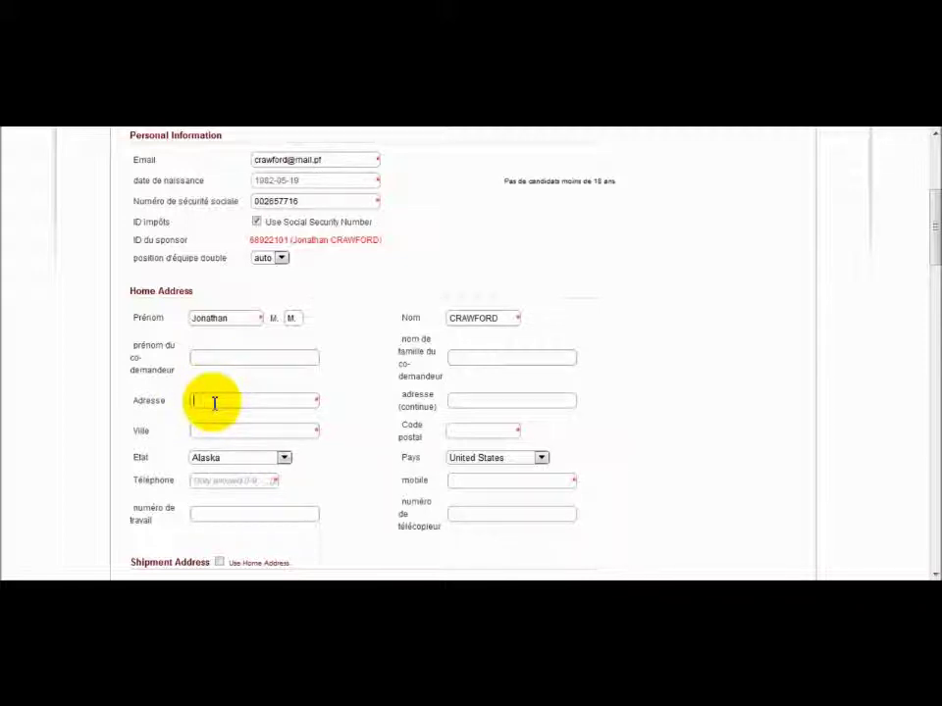
pyautogui.click(454, 399)
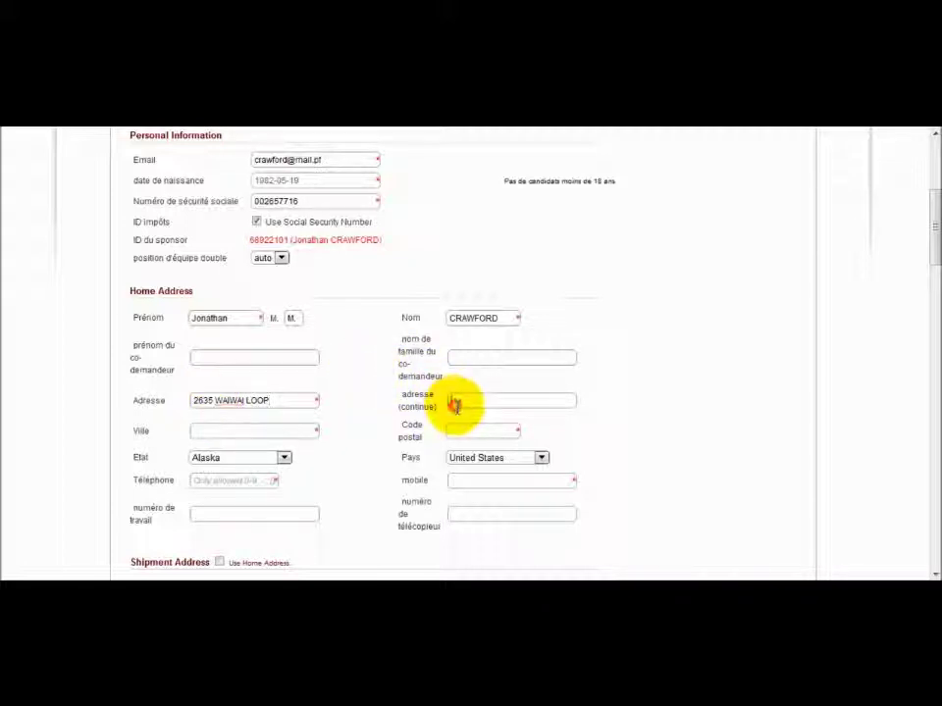
# Begin typing the care-of forwarder name in the second address line.
pyautogui.write('GH')
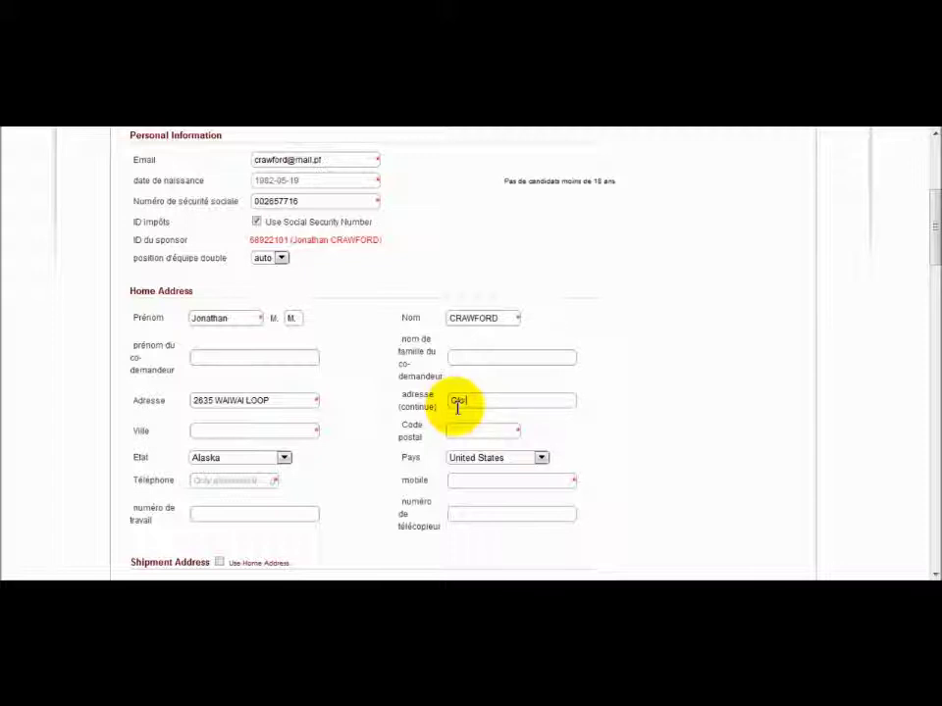
pyautogui.write('o TripleB Forwarders')
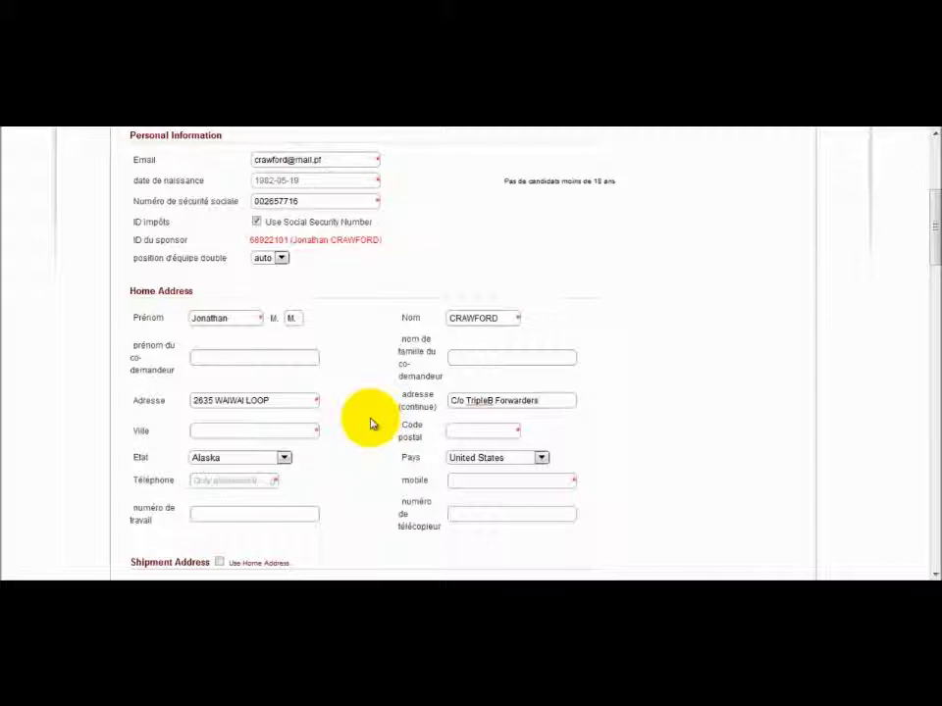
# Enter the home address city in Ville and the postal code in Code postal, then open the state list.
pyautogui.click(299, 432)
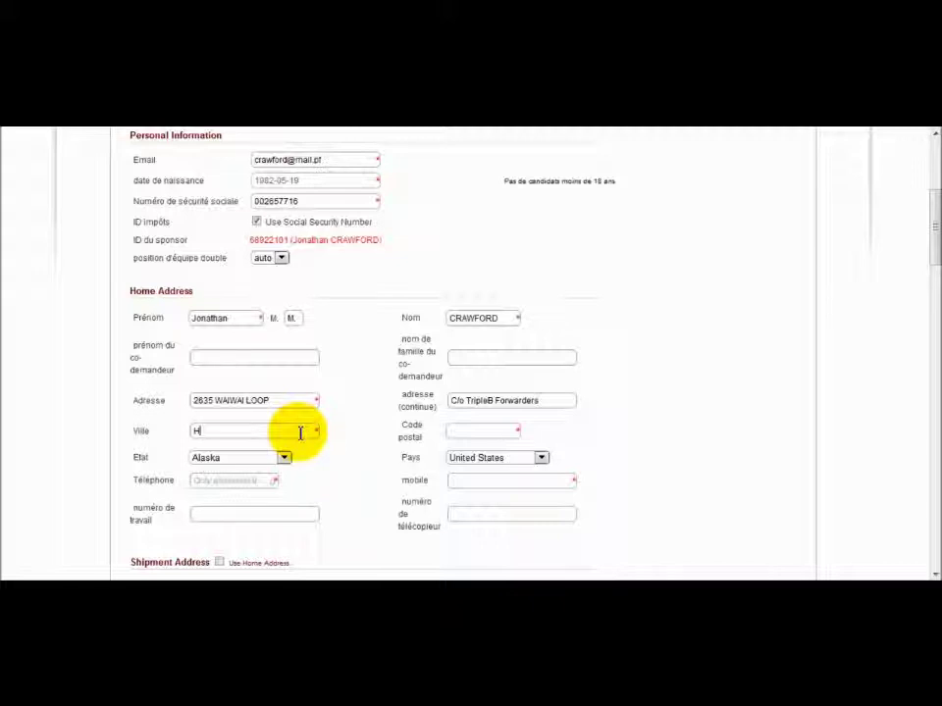
pyautogui.write('Honolulu')
pyautogui.click(452, 432)
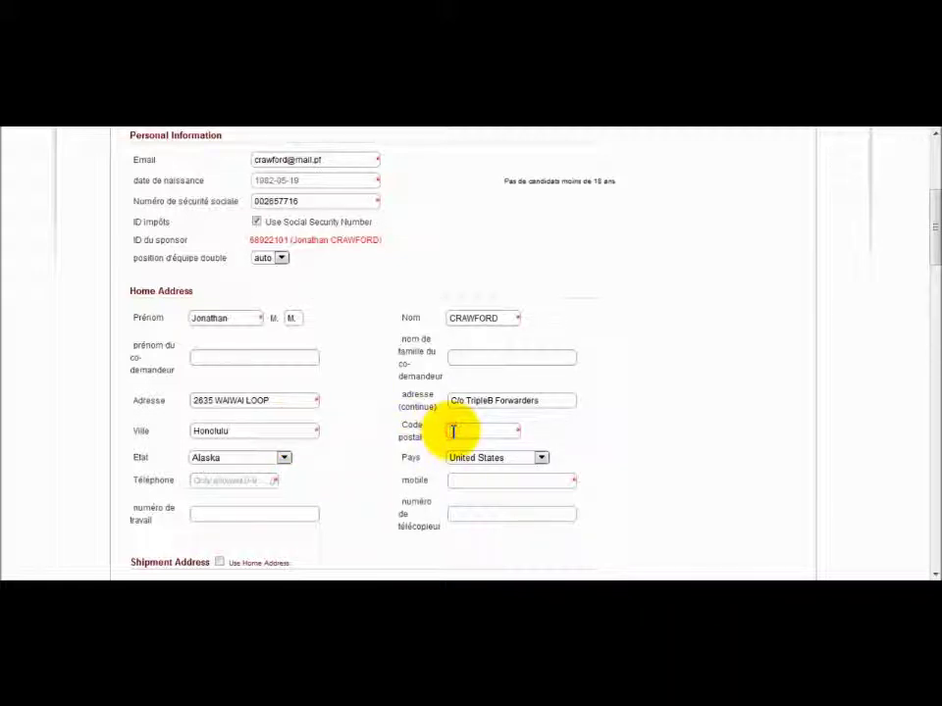
pyautogui.write('96819')
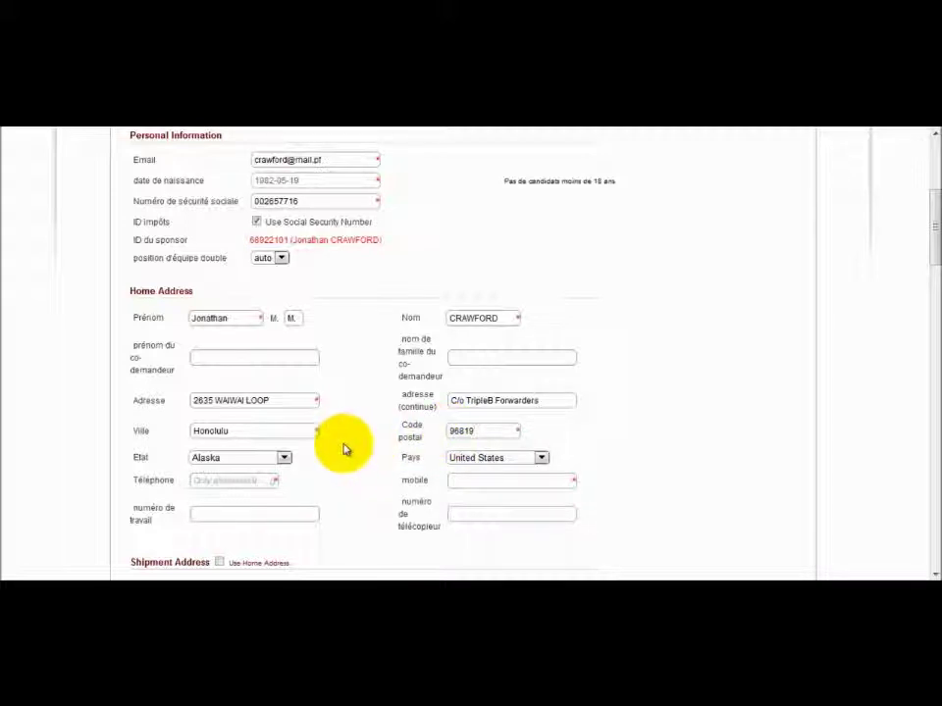
pyautogui.click(284, 458)
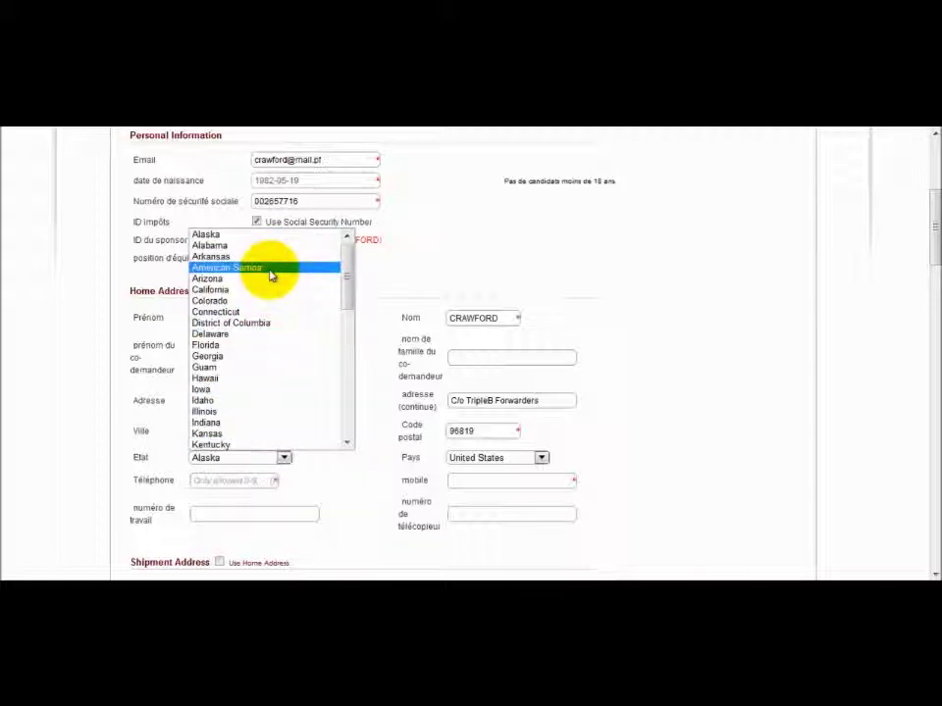
# Choose Hawaii as the state and enter the home telephone number.
pyautogui.click(260, 380)
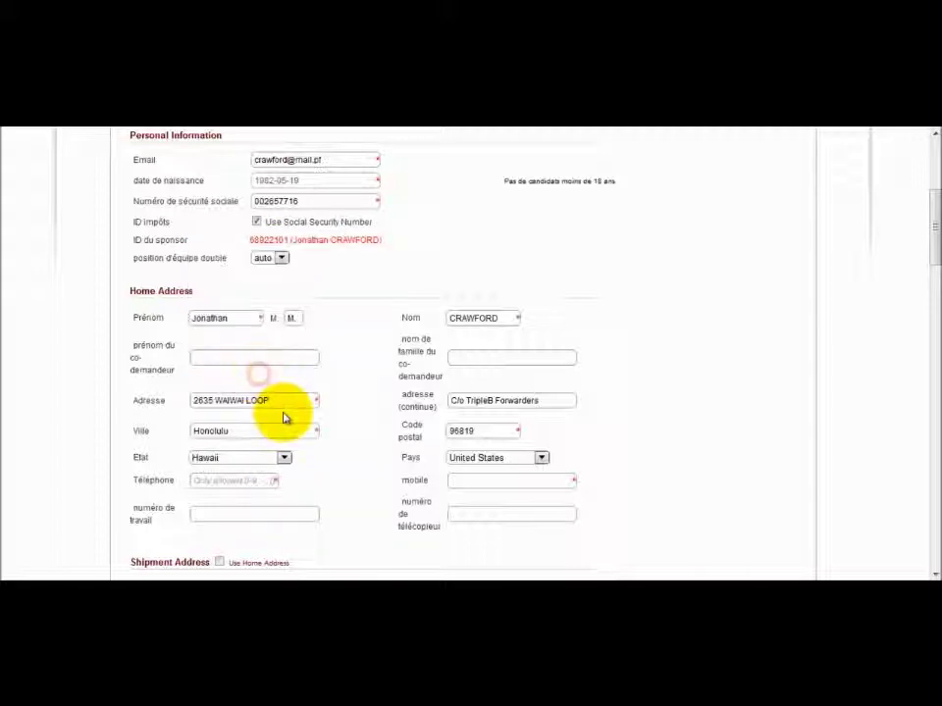
pyautogui.click(255, 483)
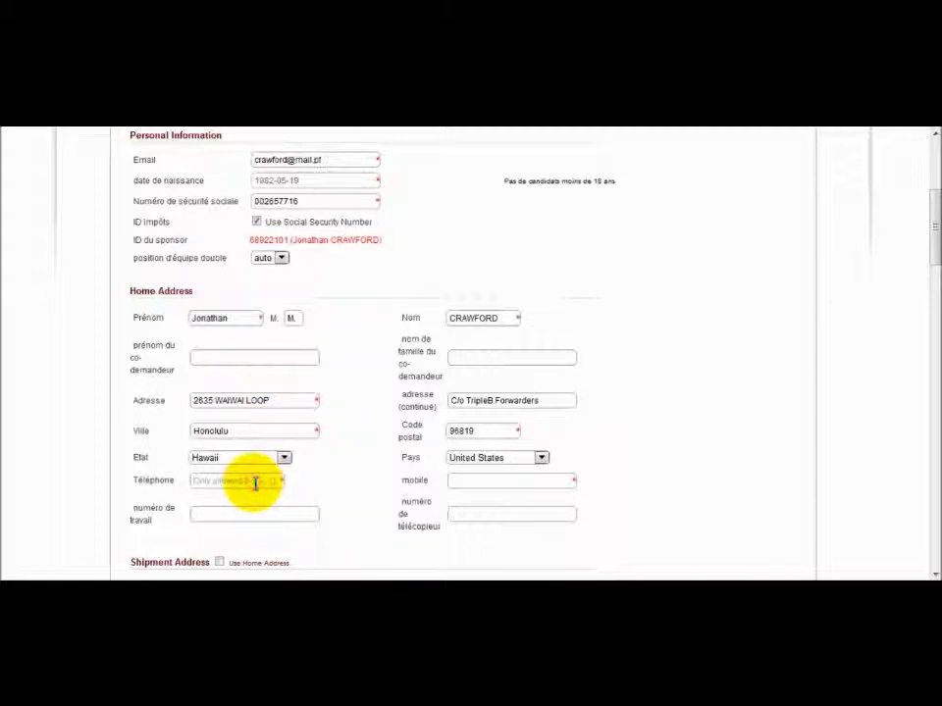
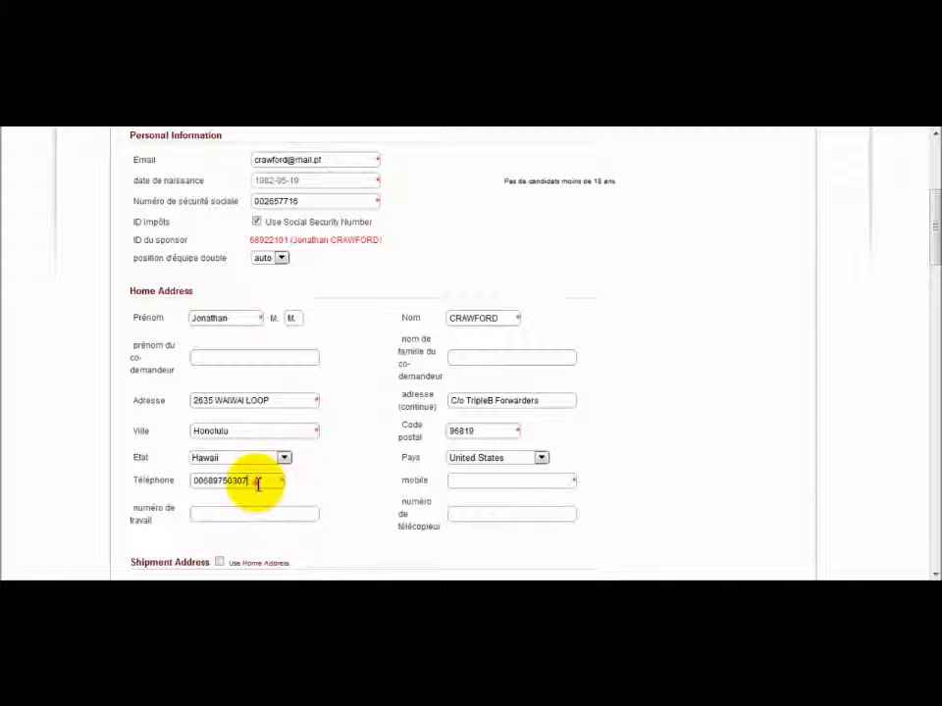
# Copy the home telephone number and paste it into the mobile field.
pyautogui.moveTo(257, 480); pyautogui.dragTo(143, 445)
pyautogui.rightClick(201, 482)
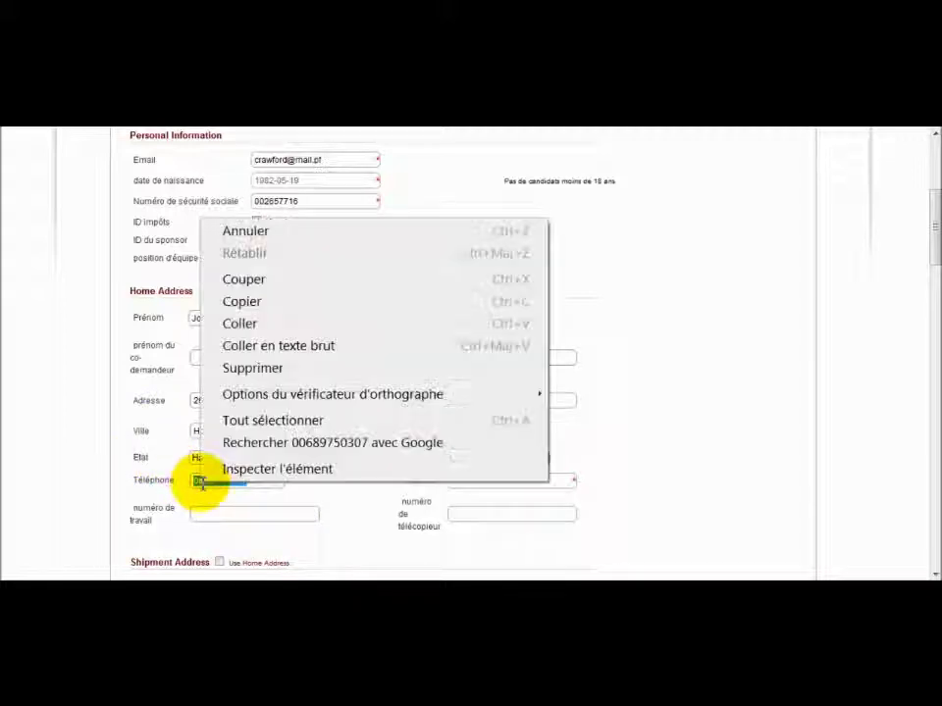
pyautogui.click(241, 300)
pyautogui.click(453, 481)
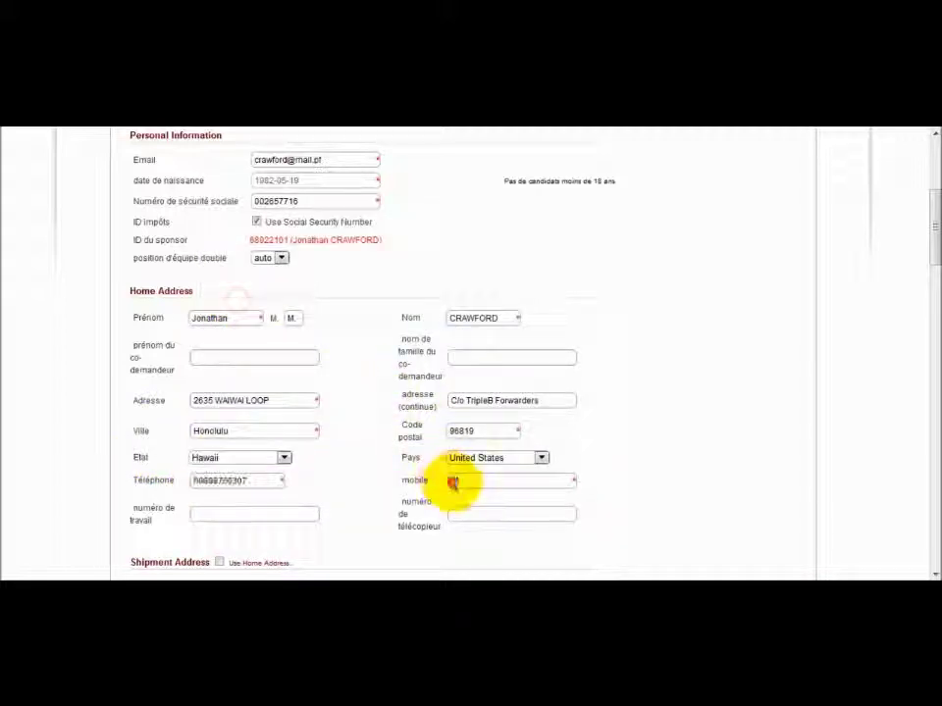
pyautogui.hotkey('ctrl', 'v')
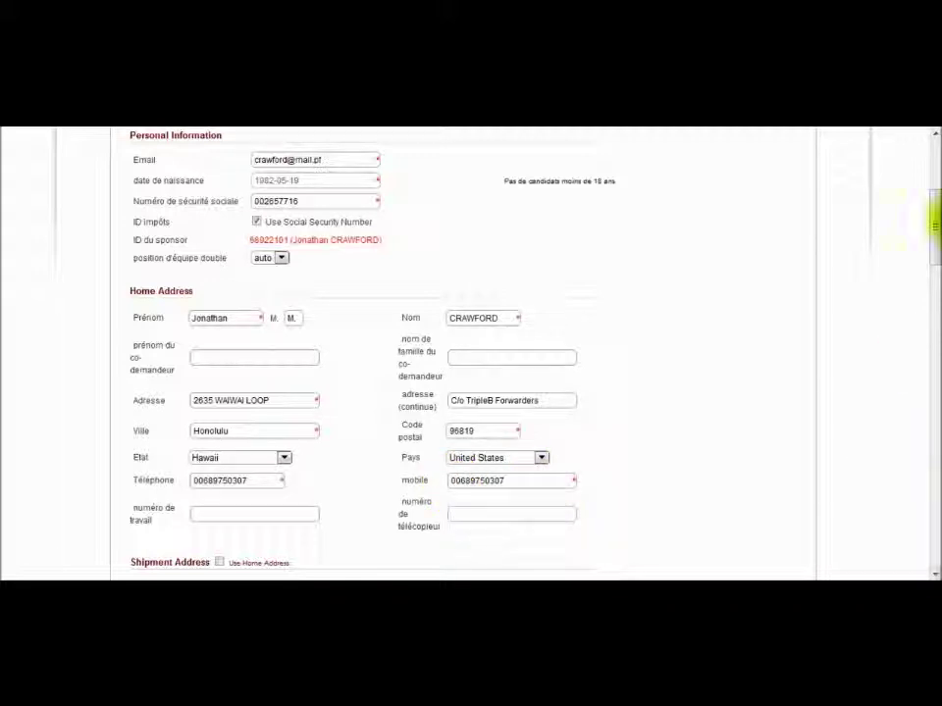
pyautogui.moveTo(925, 193); pyautogui.dragTo(929, 267)
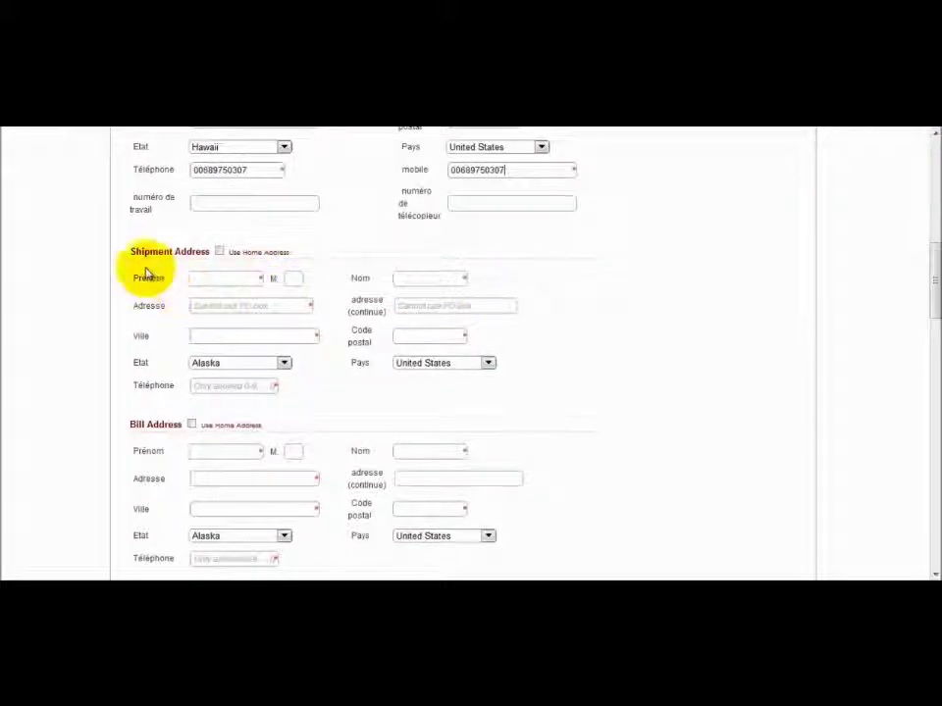
# Tick 'Use Home Address' for both the Shipment Address and the Bill Address.
pyautogui.click(221, 253)
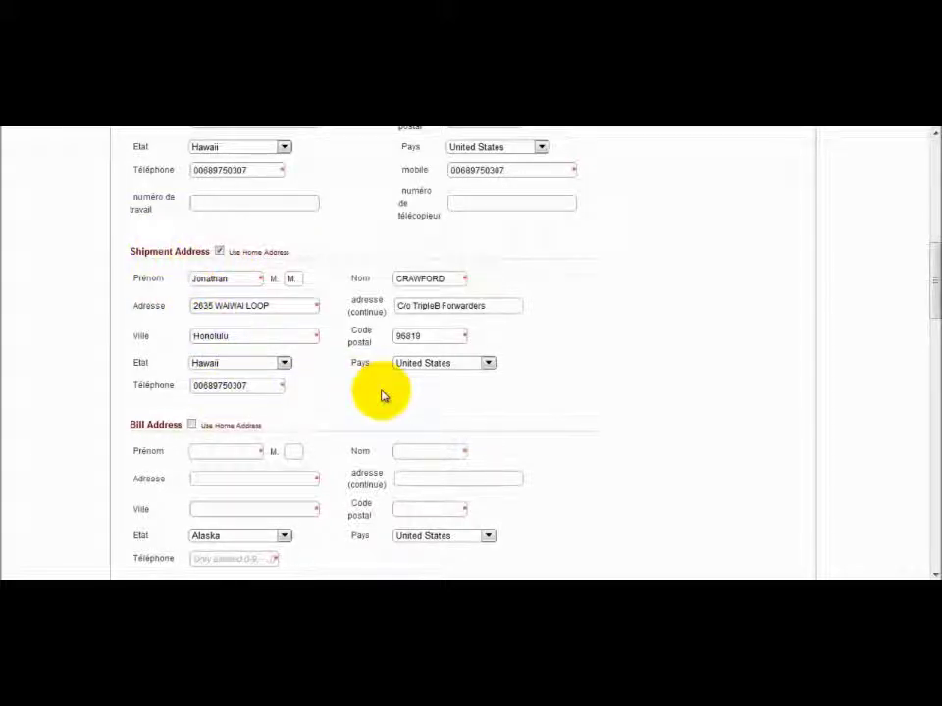
pyautogui.moveTo(926, 257); pyautogui.dragTo(930, 287)
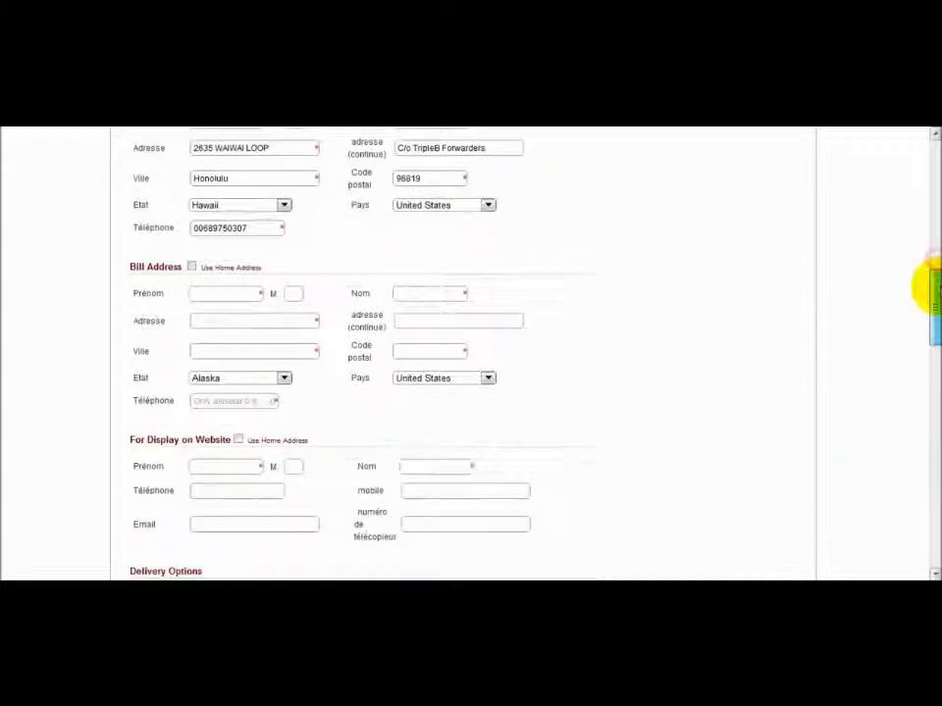
pyautogui.click(193, 268)
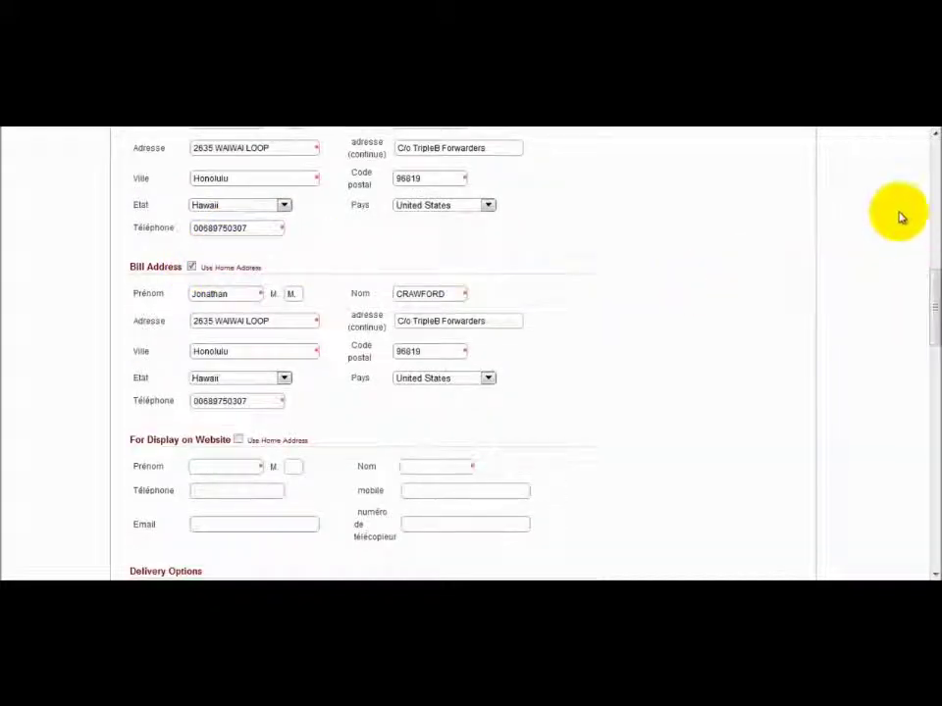
pyautogui.moveTo(928, 283); pyautogui.dragTo(930, 311)
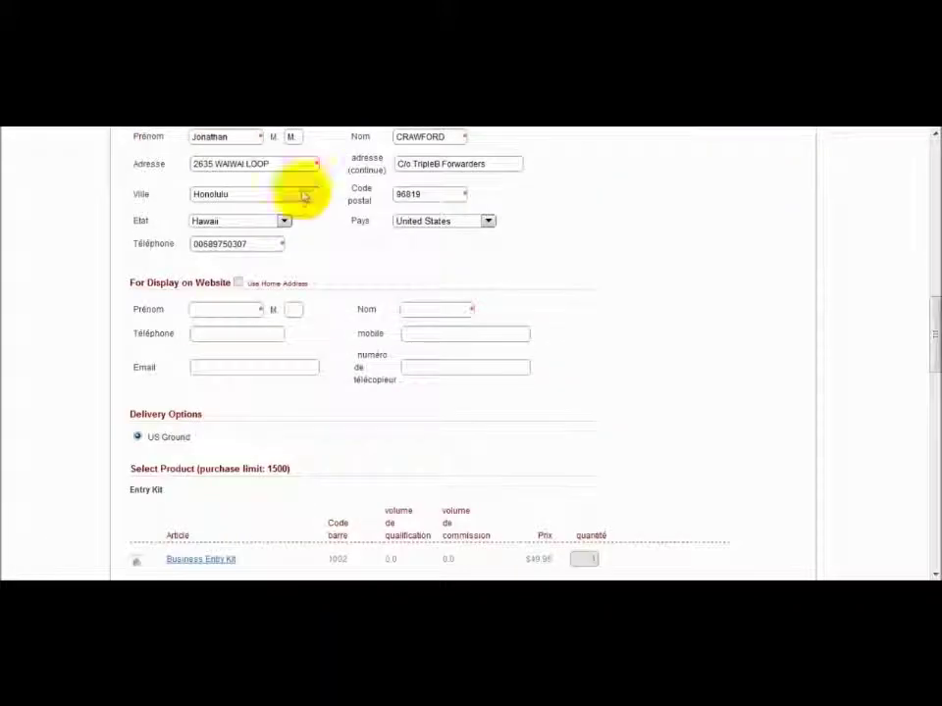
# Enter the display first name and fill the surname from the autofill suggestion.
pyautogui.click(232, 309)
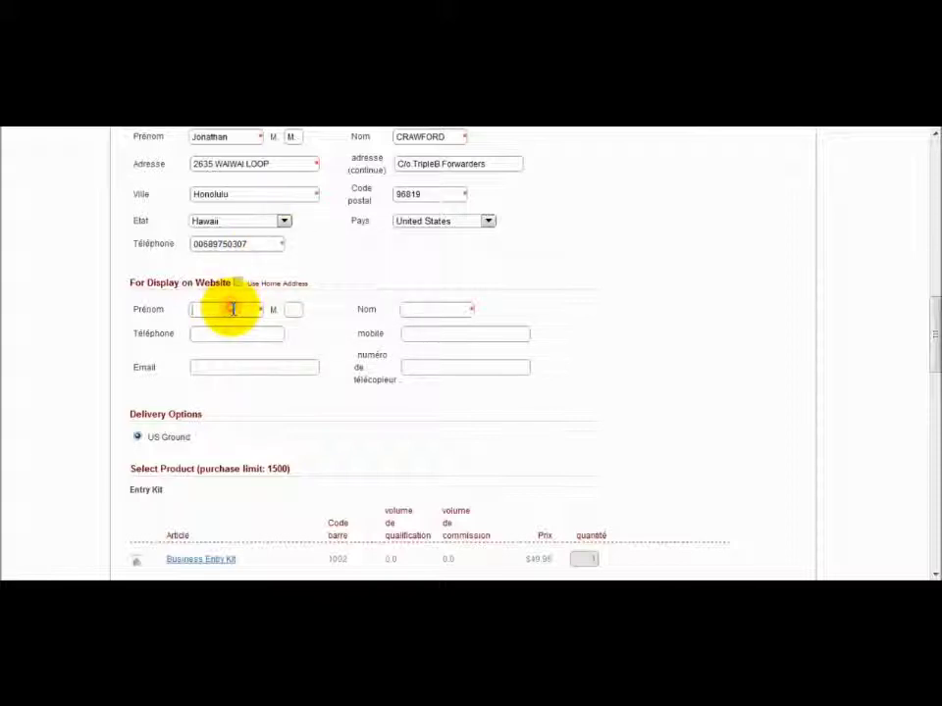
pyautogui.write('Don')
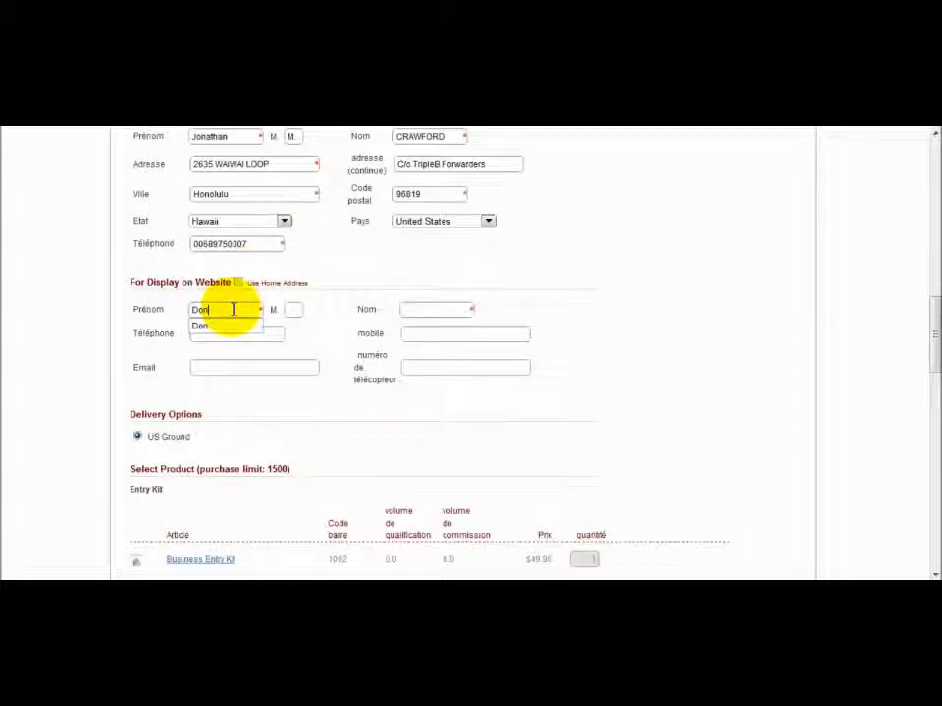
pyautogui.click(247, 328)
pyautogui.click(410, 309)
pyautogui.click(418, 324)
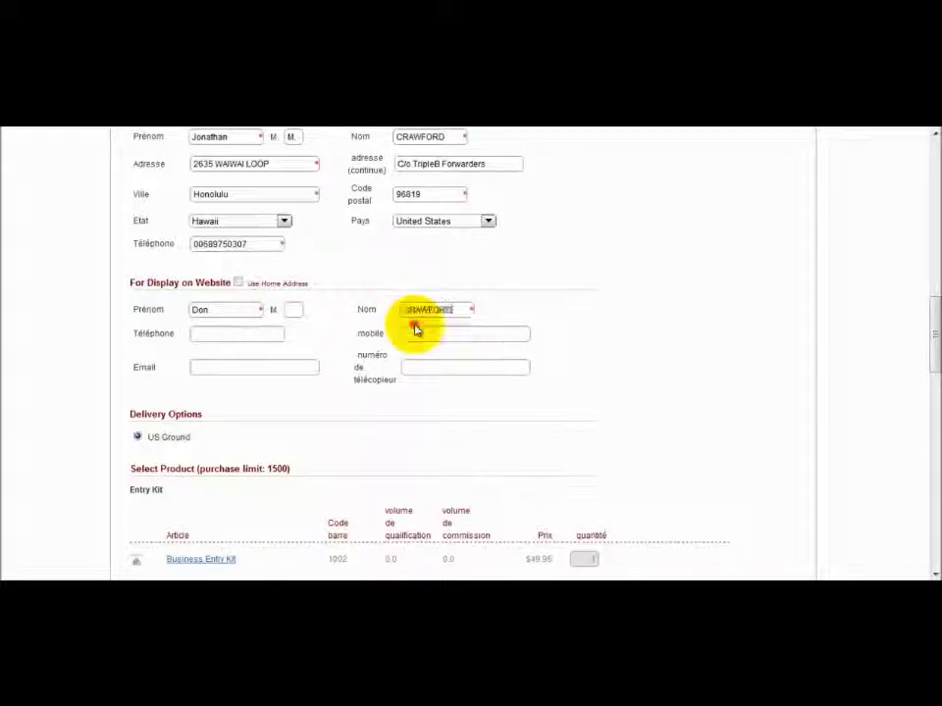
# Fill the display telephone, mobile and e-mail from the saved autofill suggestions.
pyautogui.click(244, 336)
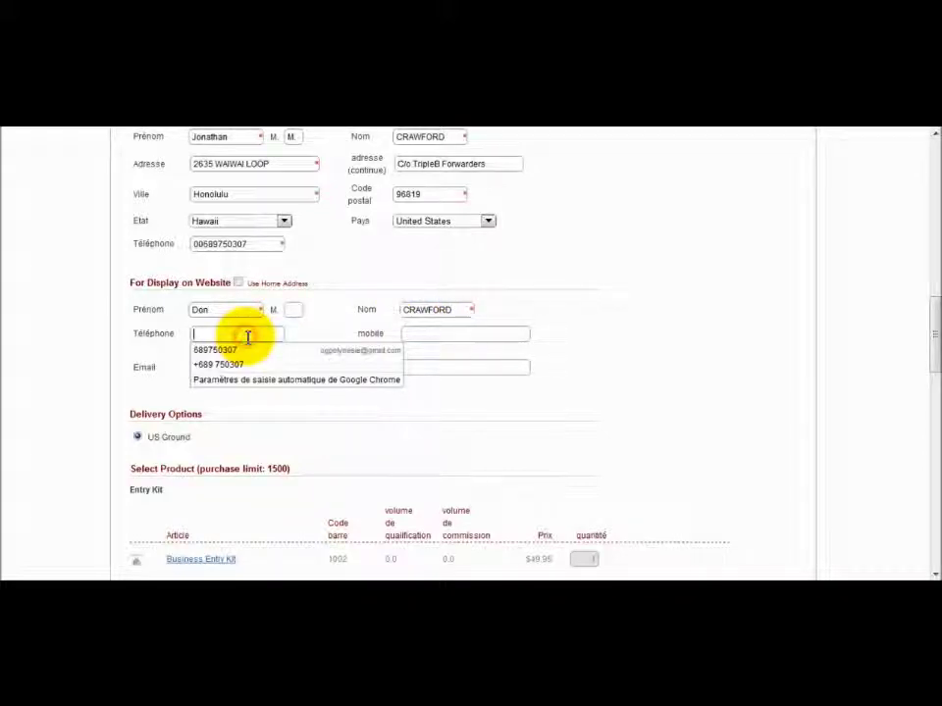
pyautogui.click(252, 364)
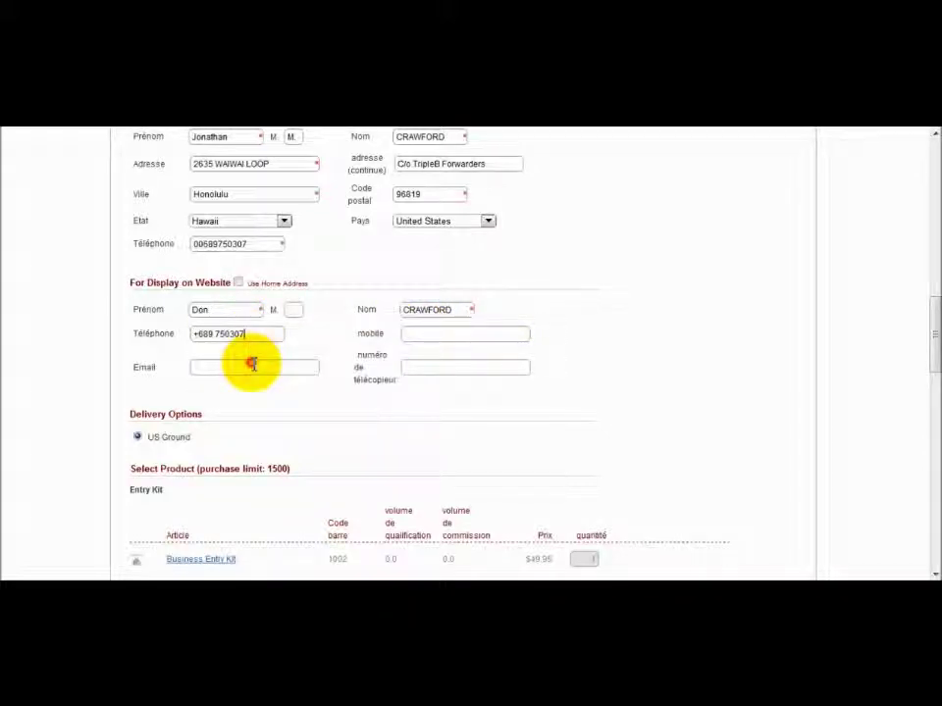
pyautogui.click(407, 335)
pyautogui.click(416, 350)
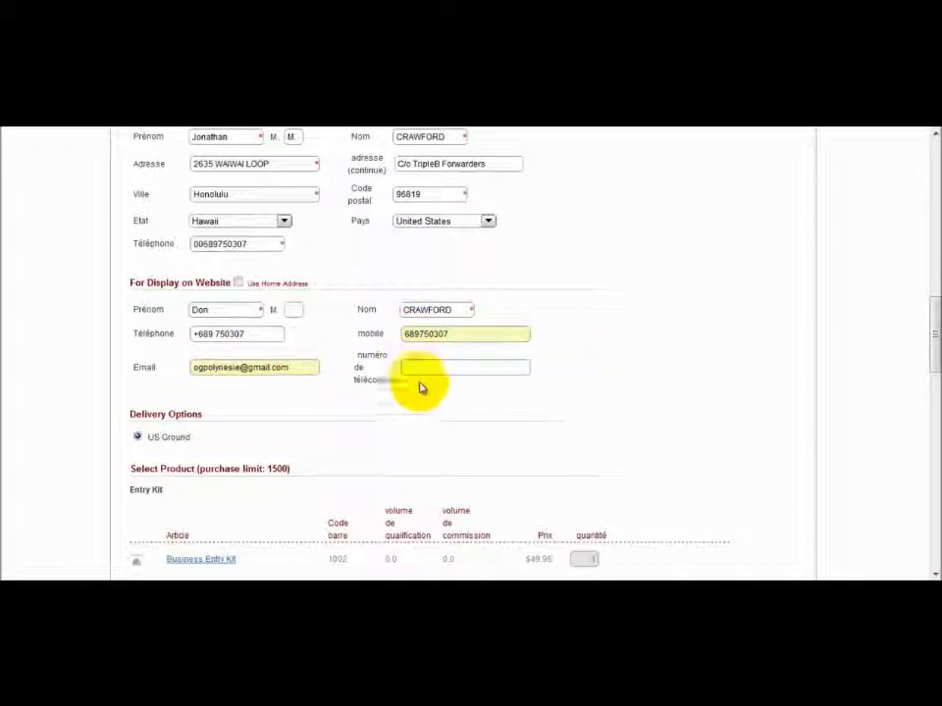
pyautogui.scroll(-1, 925, 357)
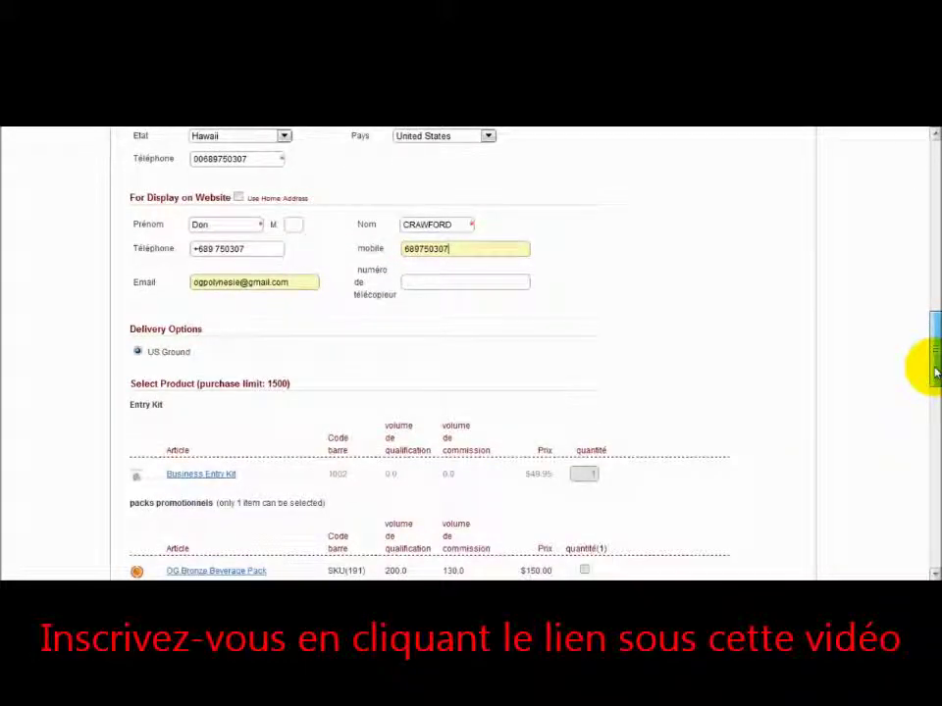
pyautogui.scroll(-1, 925, 371)
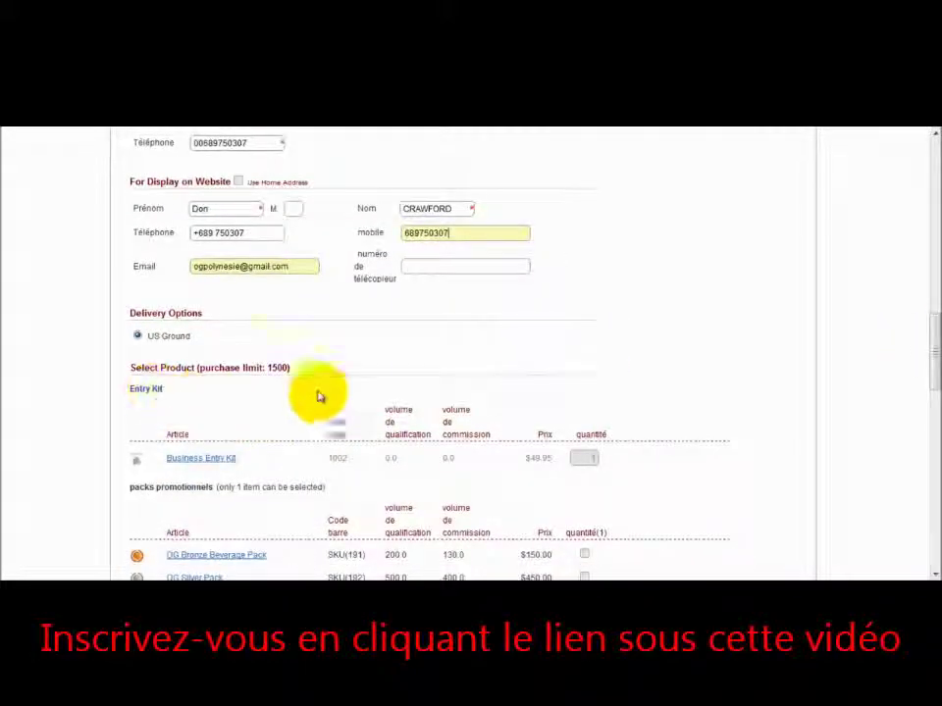
pyautogui.moveTo(927, 357)
pyautogui.mouseDown()
pyautogui.moveTo(930, 393)
pyautogui.moveTo(927, 378)
pyautogui.mouseUp()
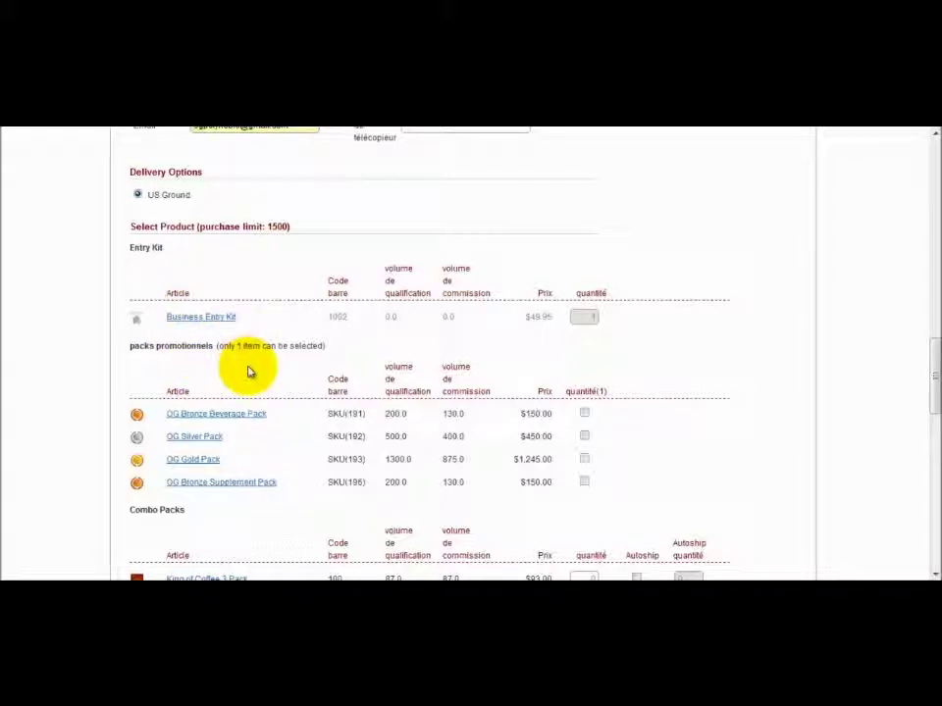
pyautogui.moveTo(197, 317)
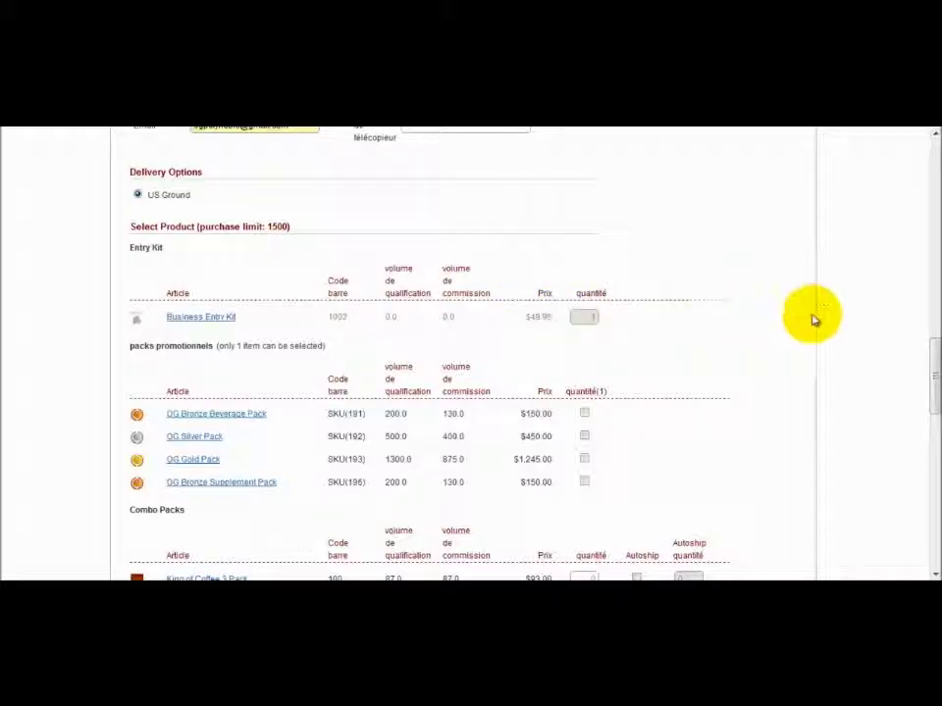
pyautogui.moveTo(932, 389); pyautogui.dragTo(927, 417)
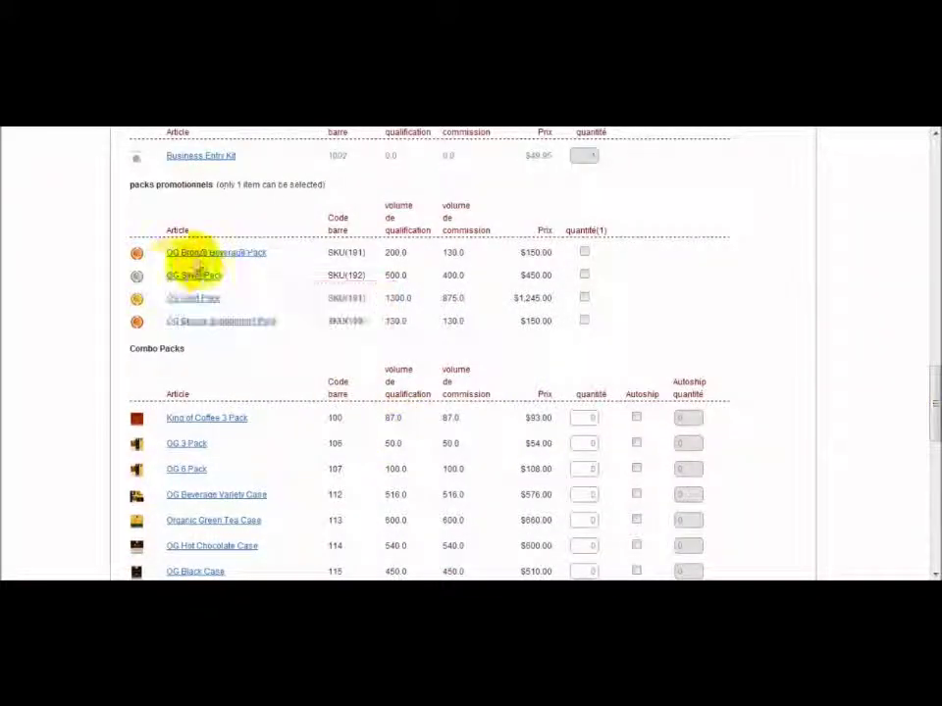
pyautogui.moveTo(185, 299)
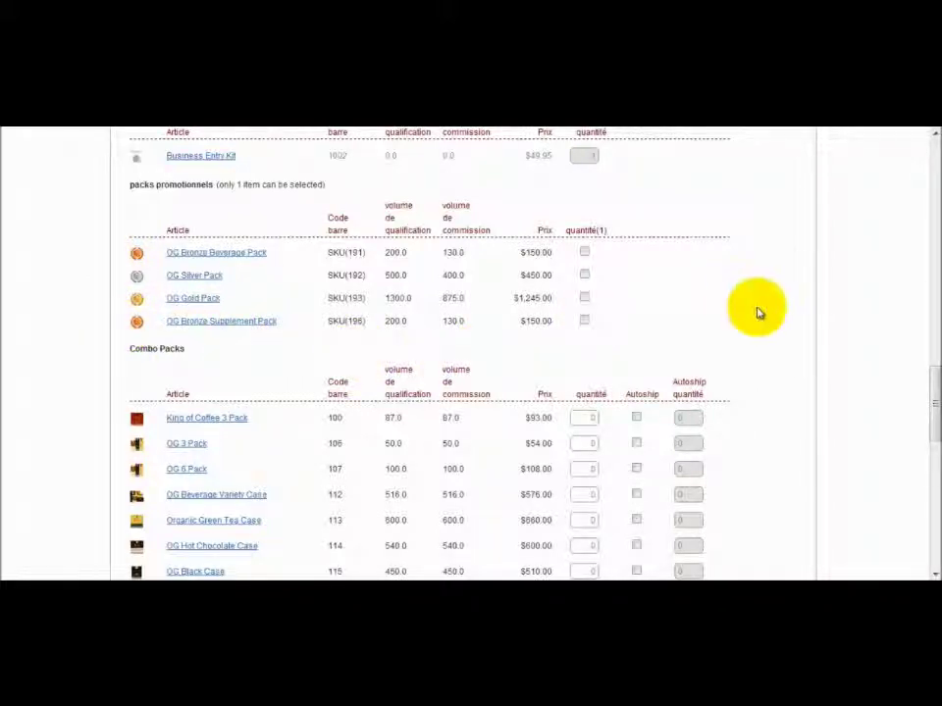
pyautogui.moveTo(935, 375); pyautogui.dragTo(929, 512)
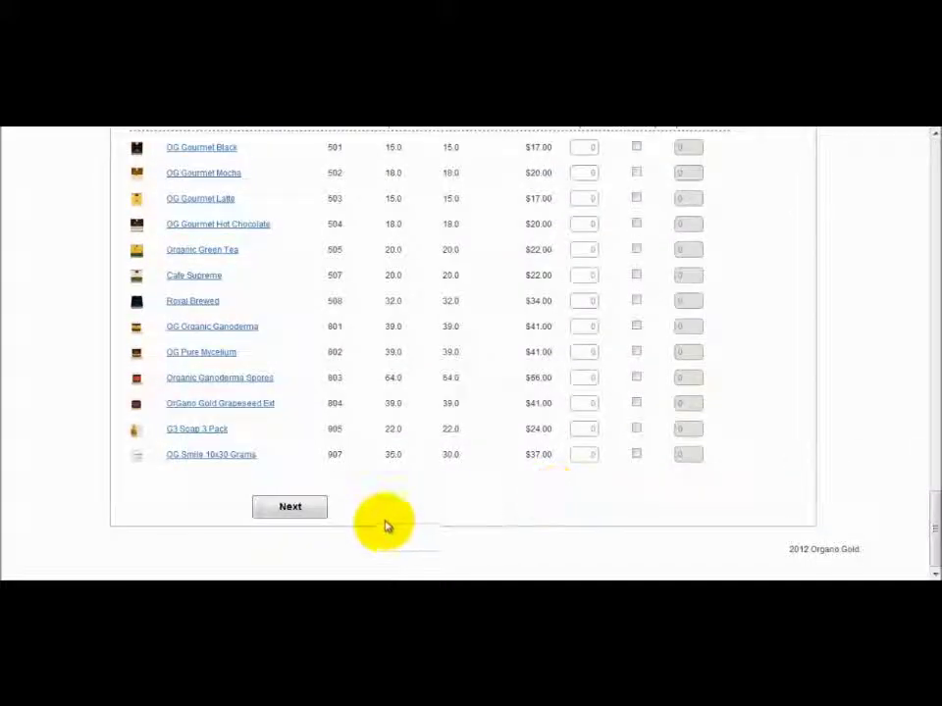
# Continue to the payment step and review the Business Entry Kit order totalling $54.95.
pyautogui.click(323, 507)
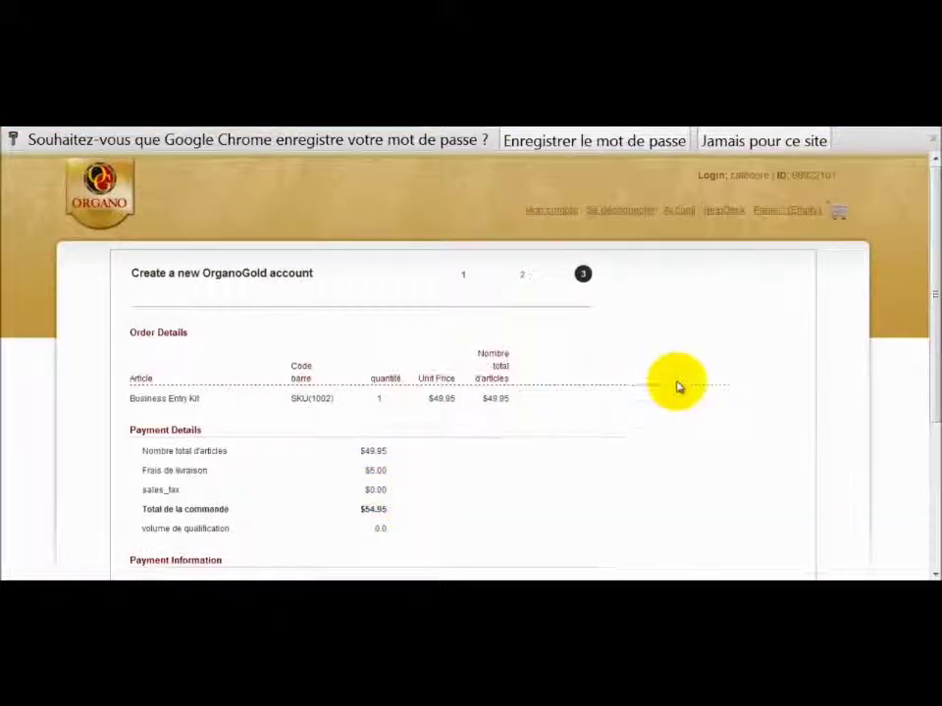
pyautogui.moveTo(927, 202); pyautogui.dragTo(934, 246)
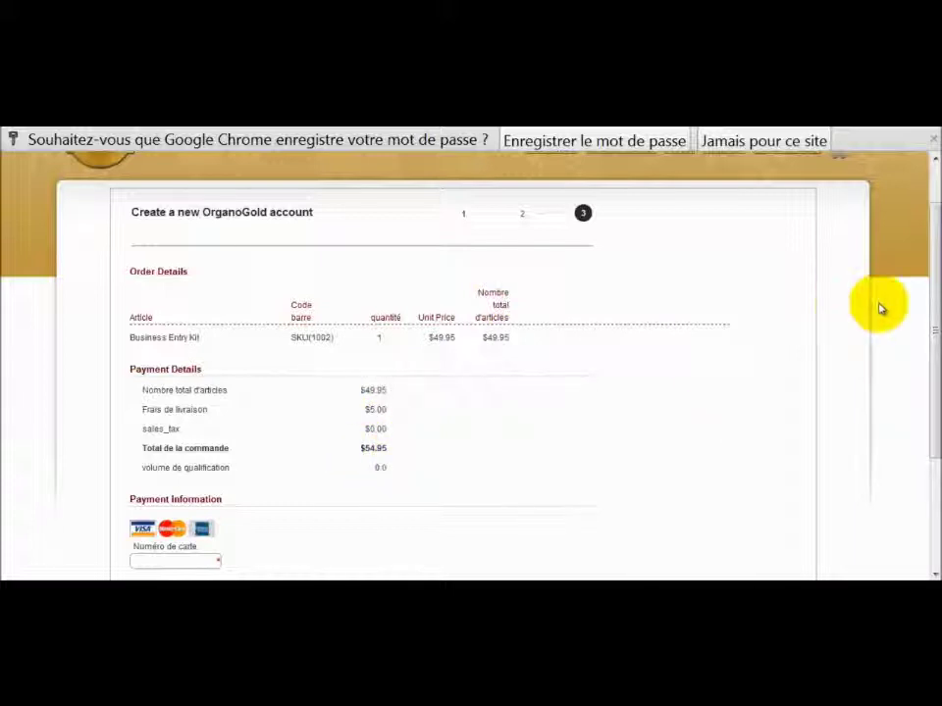
pyautogui.moveTo(930, 292); pyautogui.dragTo(925, 410)
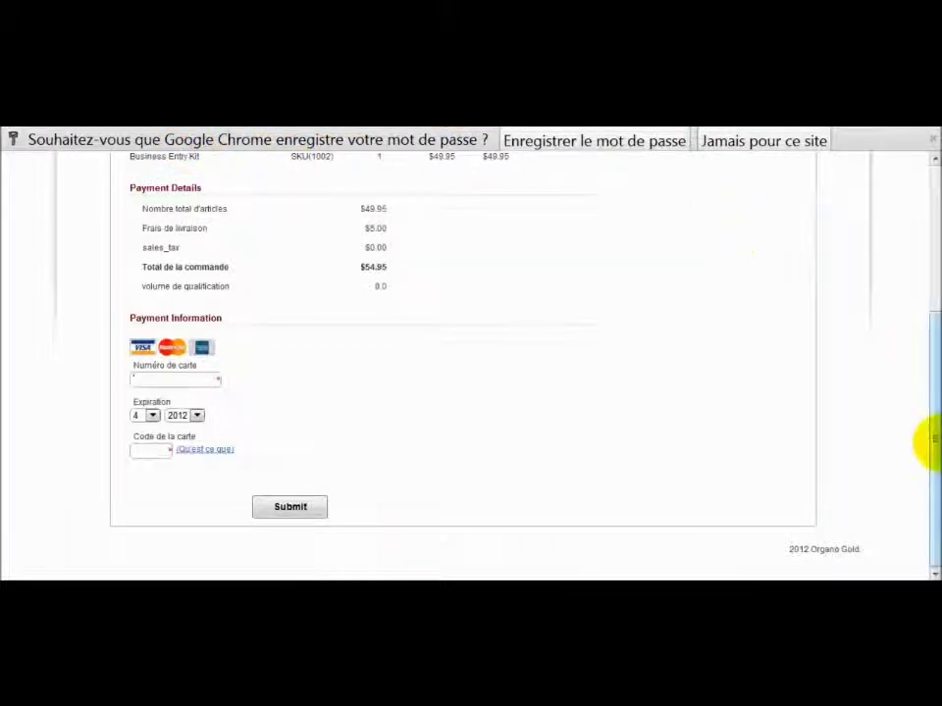
pyautogui.moveTo(927, 438); pyautogui.dragTo(918, 267)
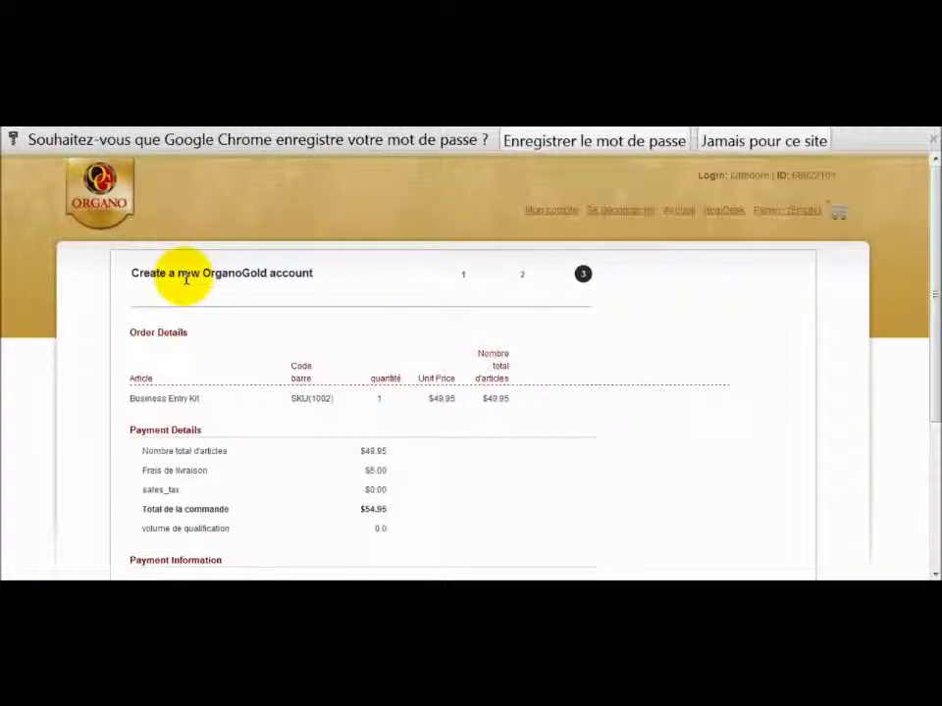
# Open 'Mon compte' to view the member dashboard, then sign out with 'Se déconnecter'.
pyautogui.click(551, 211)
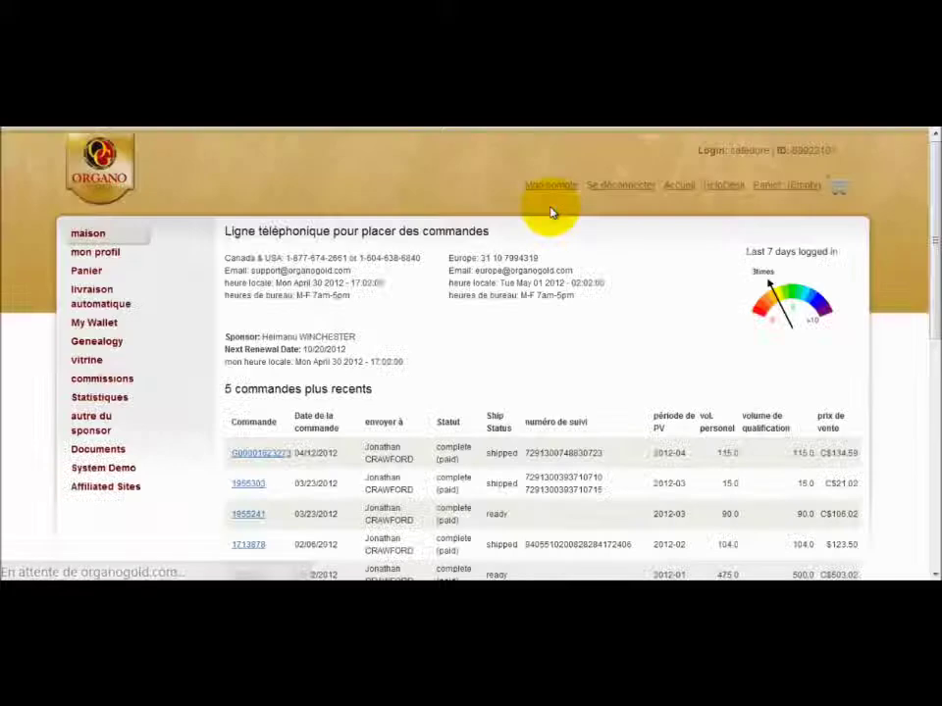
pyautogui.scroll(-1, 930, 250)
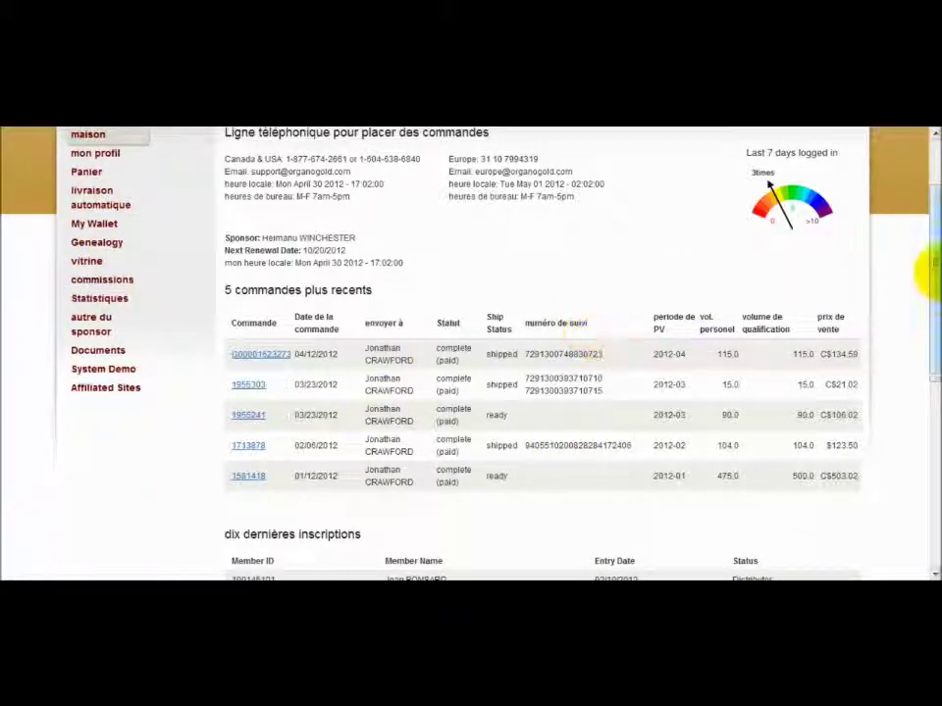
pyautogui.moveTo(925, 290); pyautogui.dragTo(930, 218)
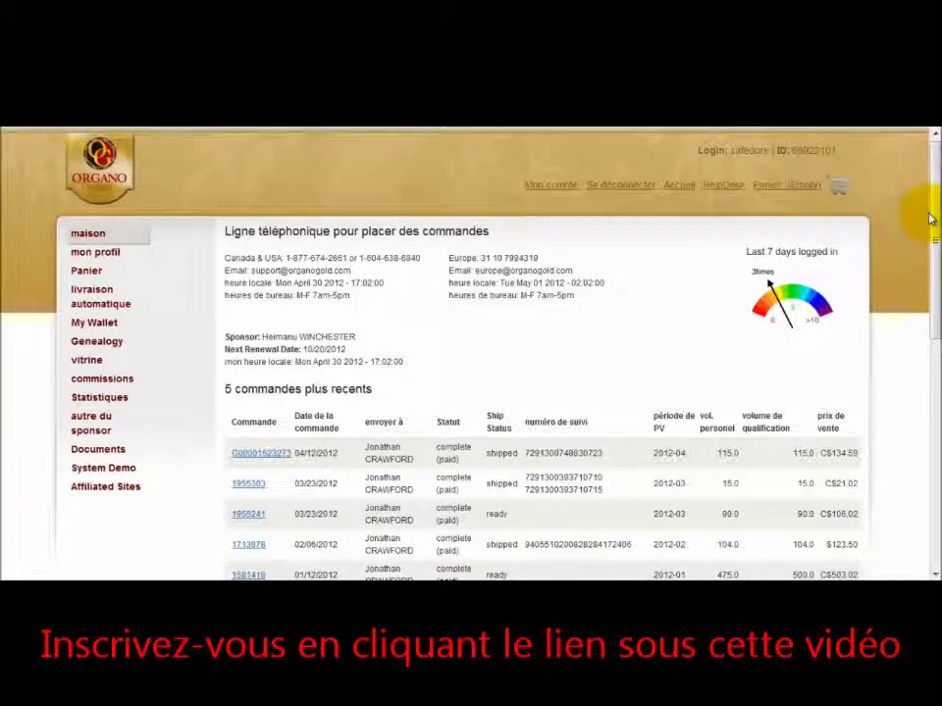
pyautogui.click(632, 187)
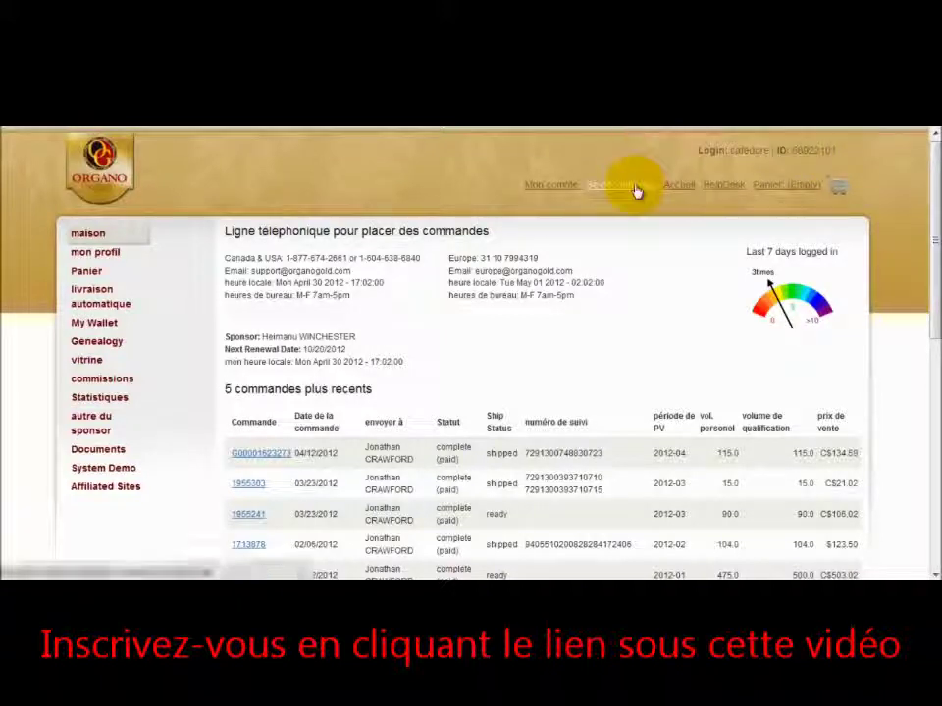